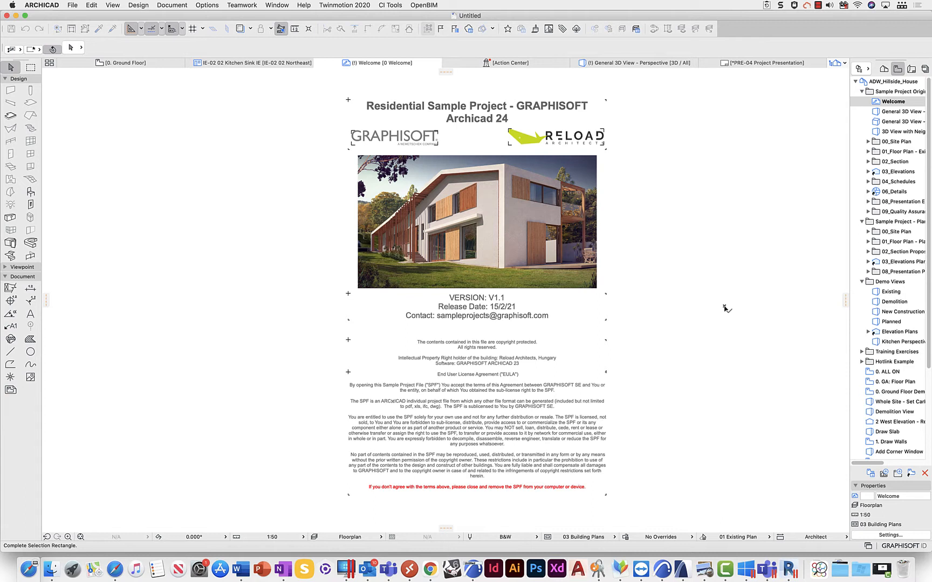
# Open the General 3D View perspective and examine the house's stairs, kitchen and living area, plus the exterior
pyautogui.moveTo(724, 307)
pyautogui.mouseDown()
pyautogui.moveTo(701, 335)
pyautogui.moveTo(711, 316)
pyautogui.mouseUp()
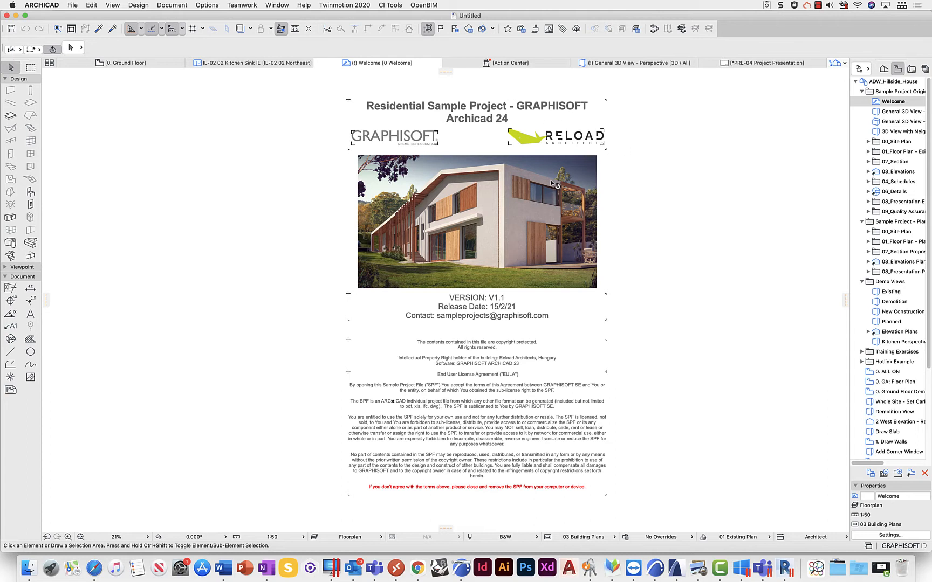
pyautogui.click(607, 65)
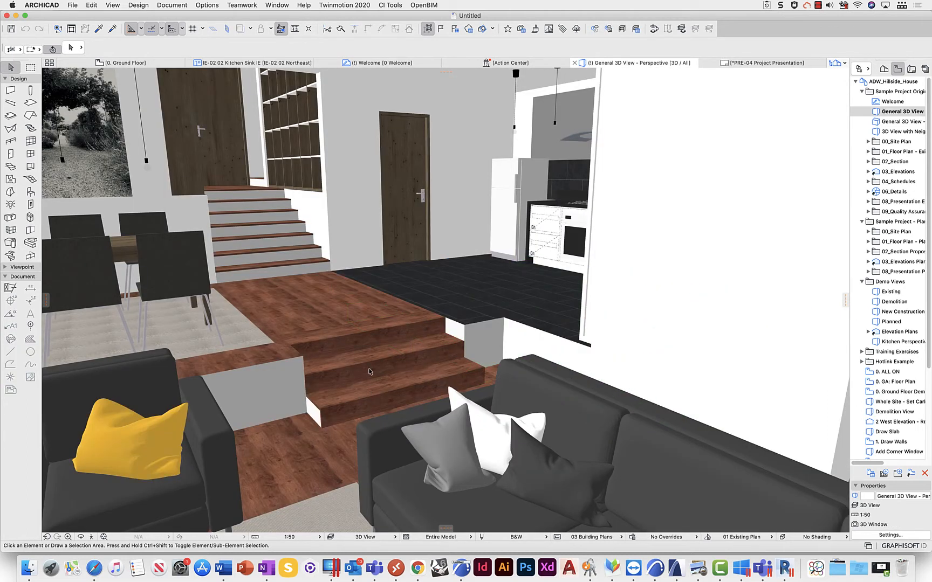
pyautogui.scroll(-10, 375, 342)
pyautogui.keyDown('shift'); pyautogui.moveTo(377, 342); pyautogui.dragTo(495, 351, button='middle'); pyautogui.keyUp('shift')
pyautogui.scroll(10, 497, 347)
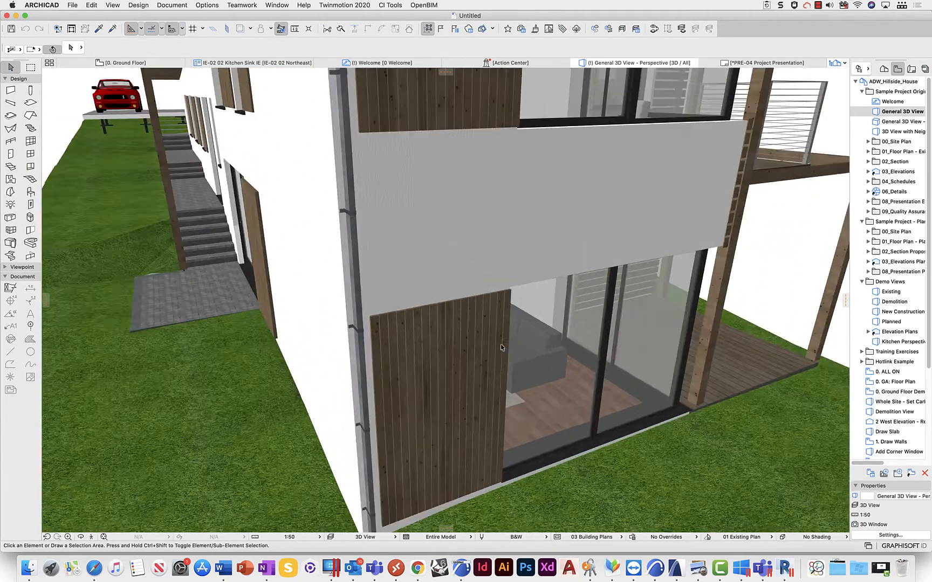
pyautogui.moveTo(562, 346); pyautogui.dragTo(516, 308, button='middle')
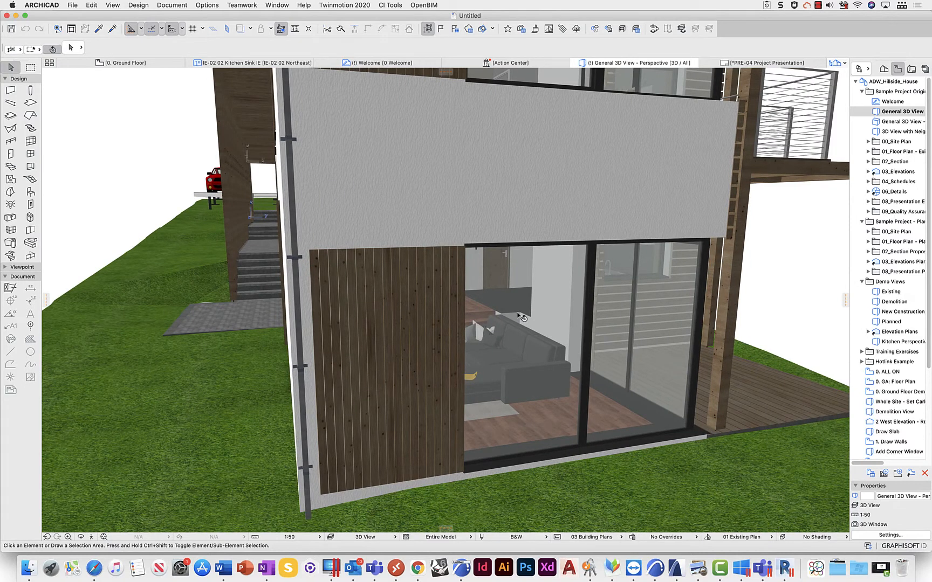
pyautogui.scroll(10, 505, 304)
pyautogui.scroll(10, 504, 304)
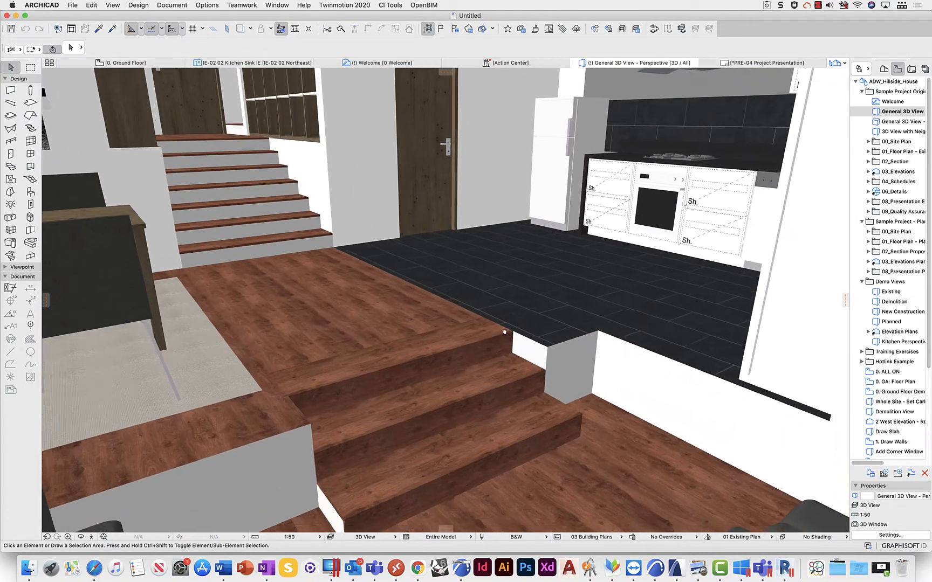
pyautogui.moveTo(504, 332); pyautogui.dragTo(490, 319, button='middle')
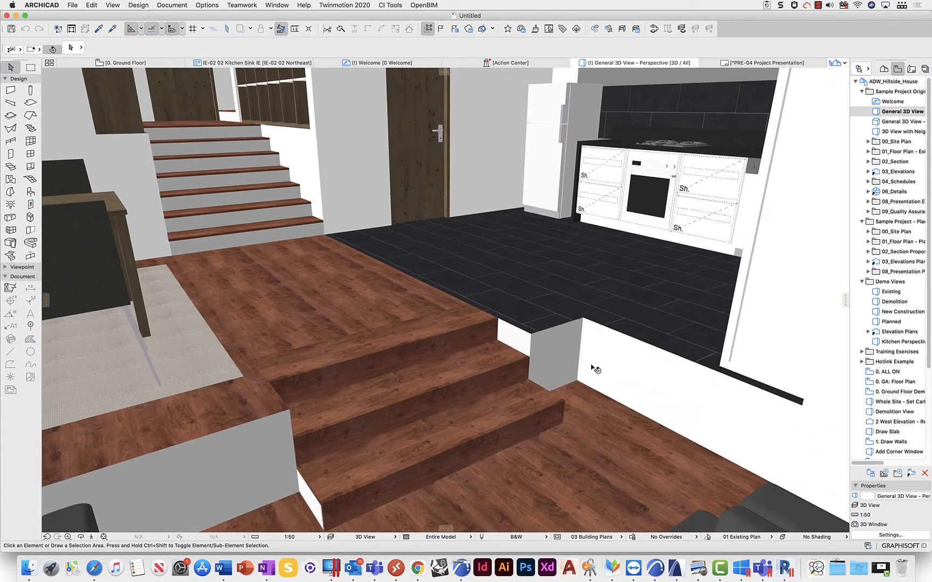
pyautogui.scroll(-12, 505, 364)
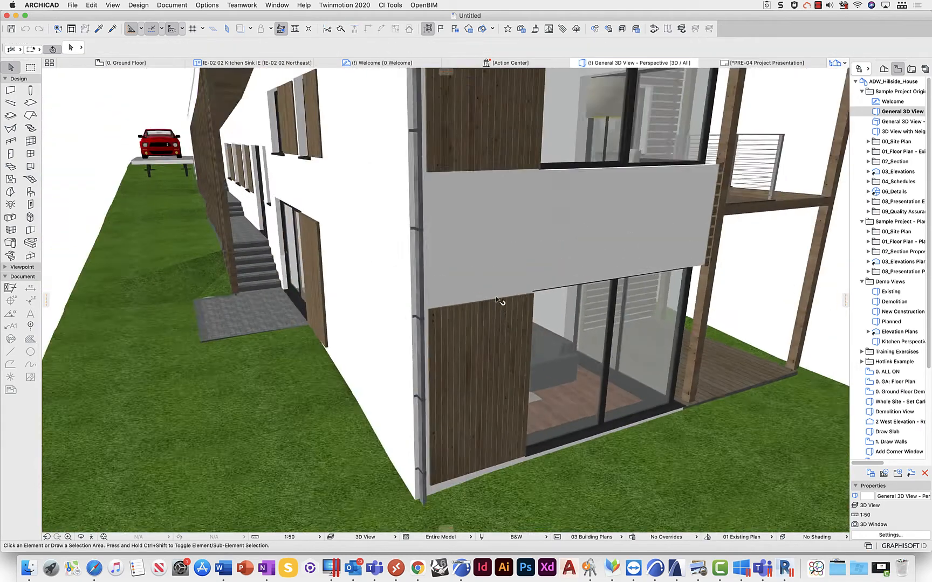
pyautogui.scroll(-10, 496, 300)
pyautogui.keyDown('shift'); pyautogui.moveTo(418, 264); pyautogui.dragTo(449, 283, button='middle'); pyautogui.keyUp('shift')
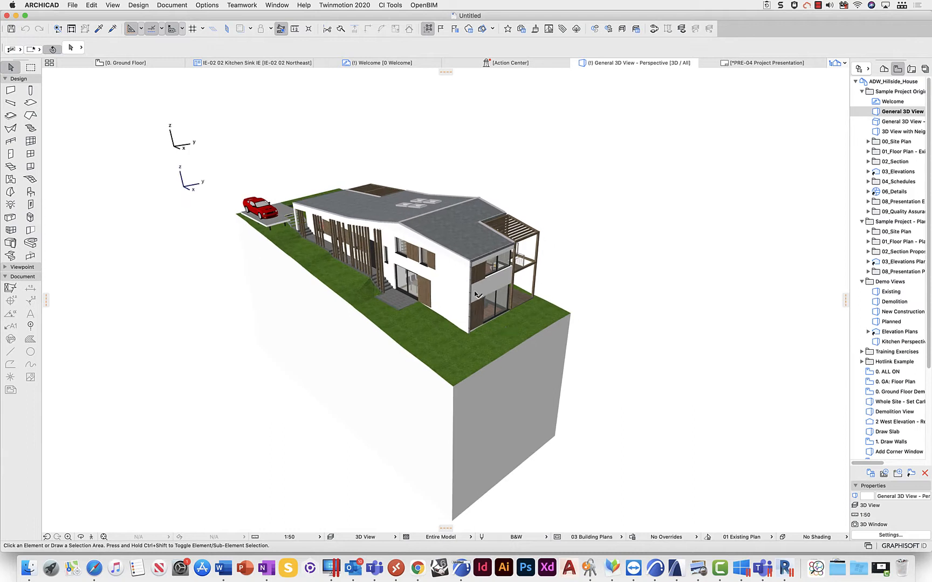
# Inspect the classification and properties of the upper exterior wall on the house's long side, leaving its settings unaltered
pyautogui.scroll(5, 449, 284)
pyautogui.click(443, 257)
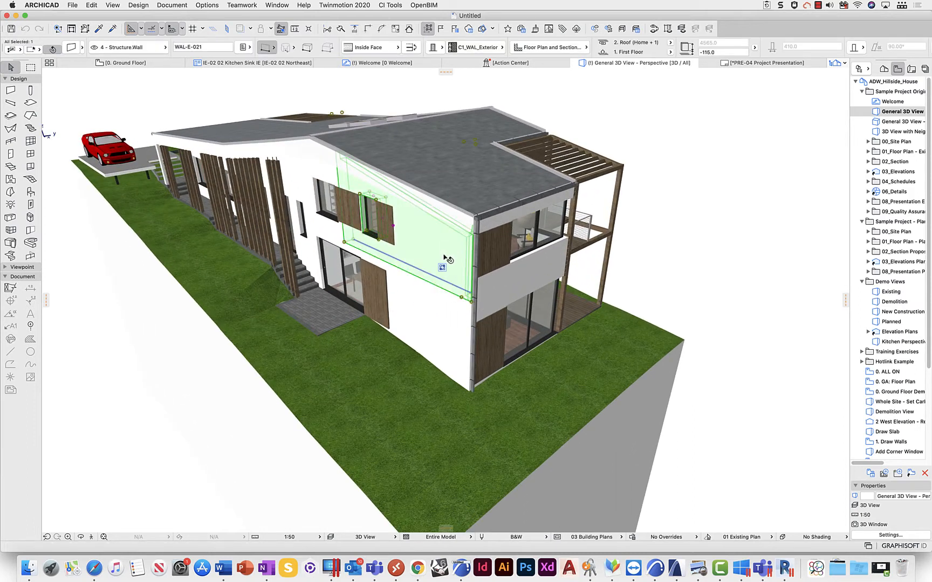
pyautogui.press('super+t')
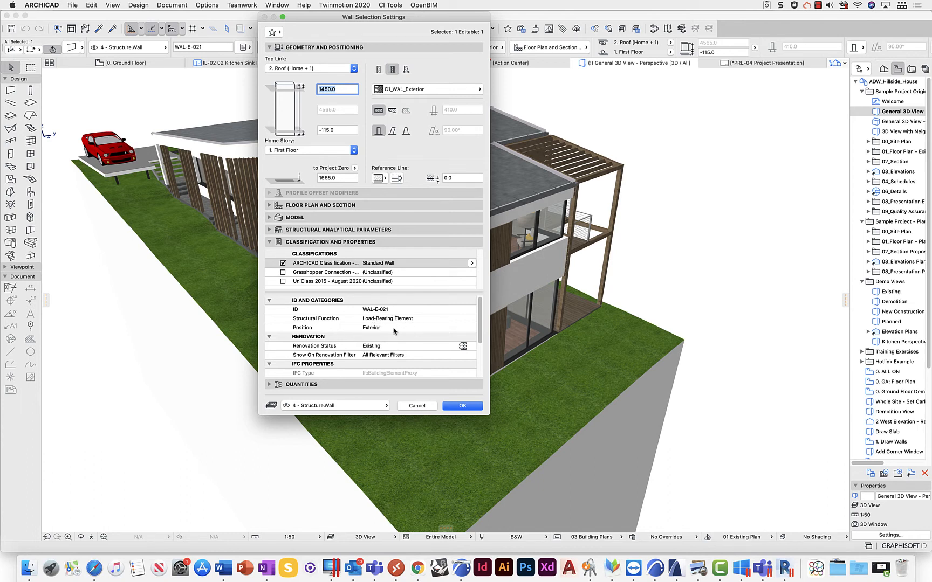
pyautogui.click(417, 405)
pyautogui.press('Escape')
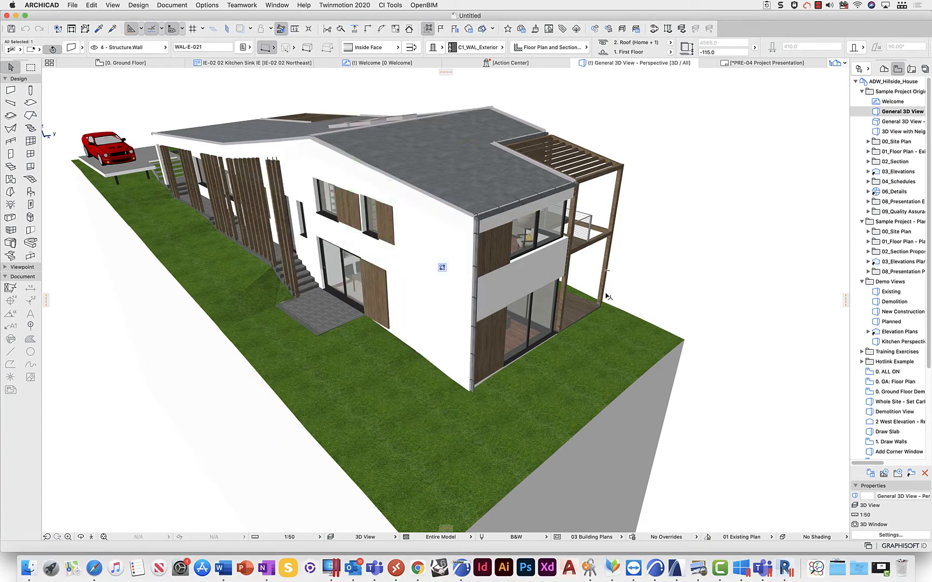
# Inspect the classification and properties of the pillow object on the living room sofa, then deselect it
pyautogui.scroll(10, 593, 302)
pyautogui.scroll(10, 365, 281)
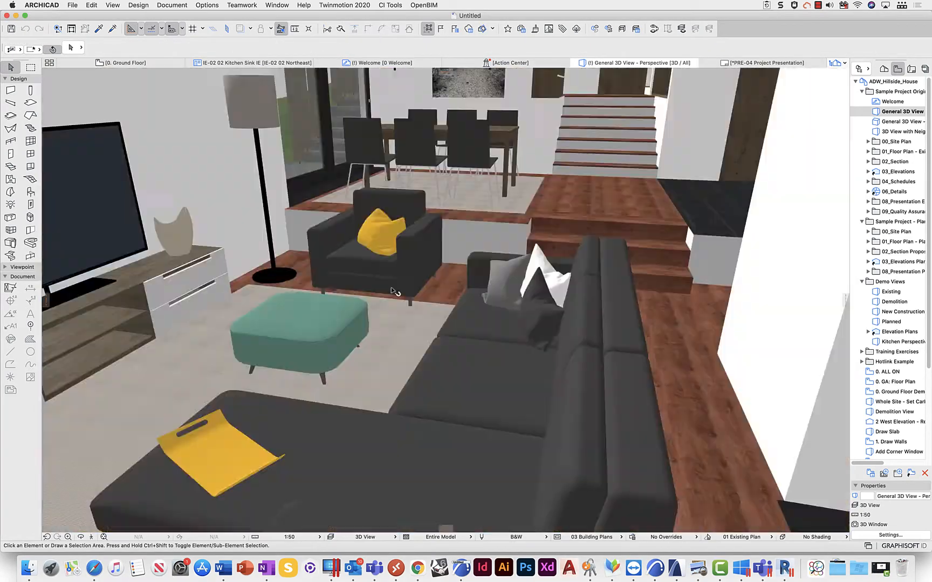
pyautogui.click(561, 301)
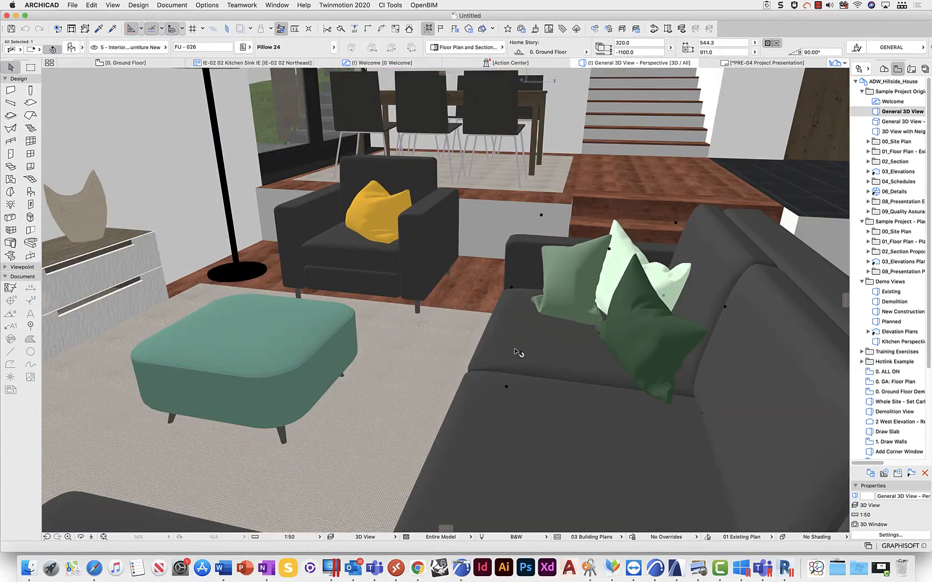
pyautogui.press('super+t')
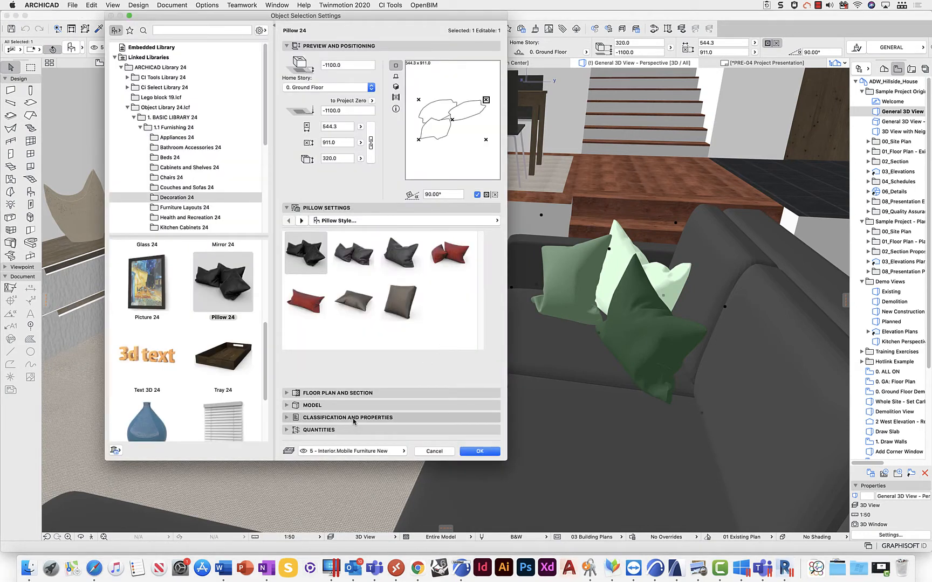
pyautogui.click(374, 418)
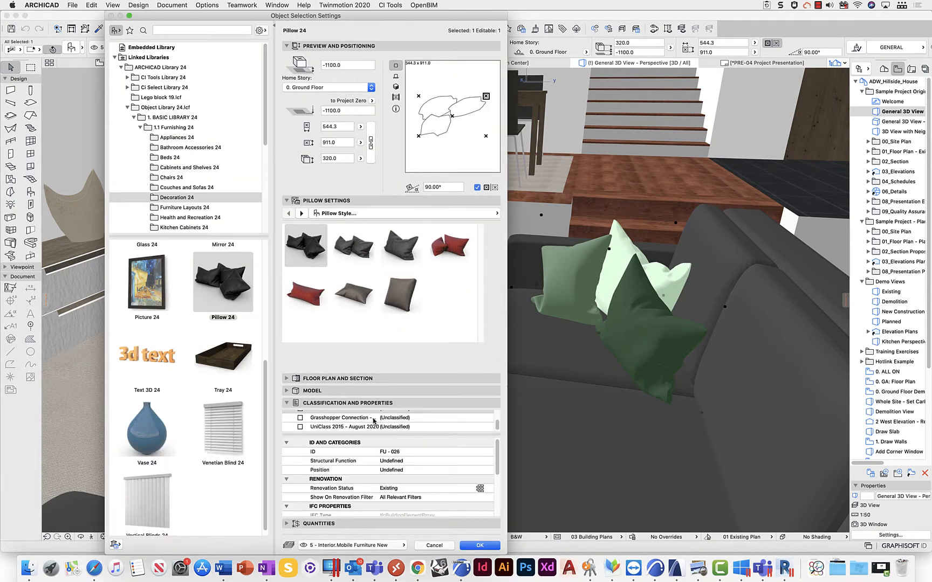
pyautogui.scroll(1, 375, 423)
pyautogui.moveTo(376, 435); pyautogui.dragTo(376, 451)
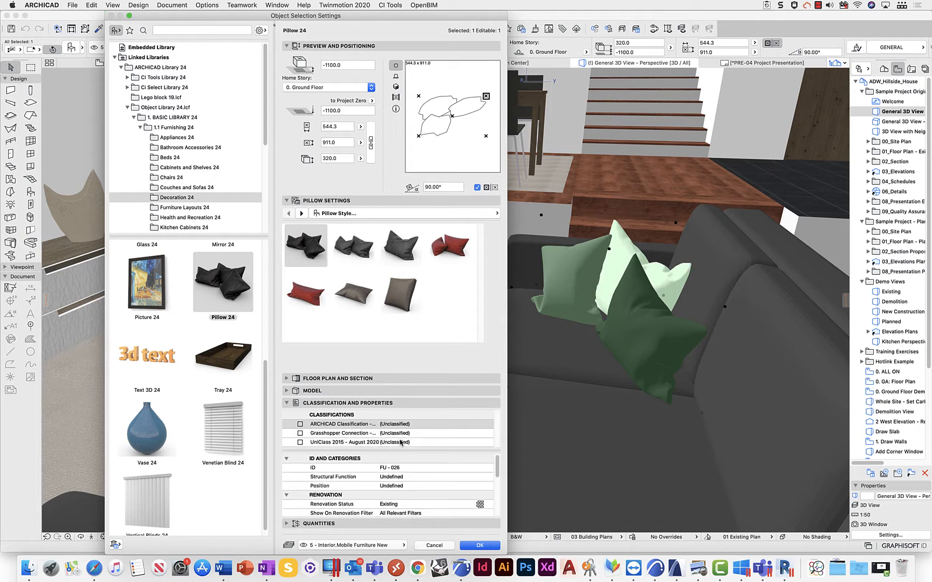
pyautogui.press('Escape')
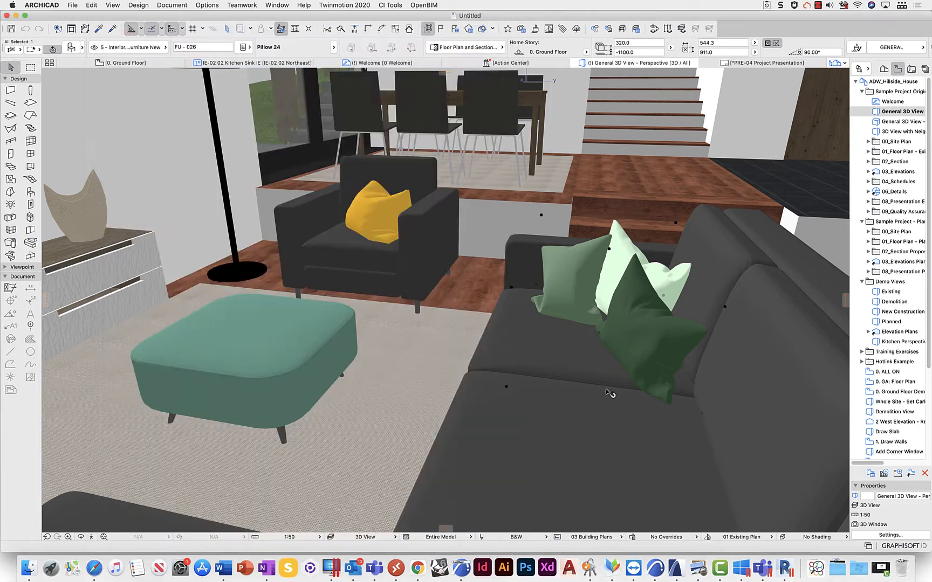
pyautogui.press('Escape')
pyautogui.scroll(-5, 523, 329)
pyautogui.keyDown('shift'); pyautogui.moveTo(523, 328); pyautogui.dragTo(577, 316, button='middle'); pyautogui.keyUp('shift')
pyautogui.scroll(-10, 486, 324)
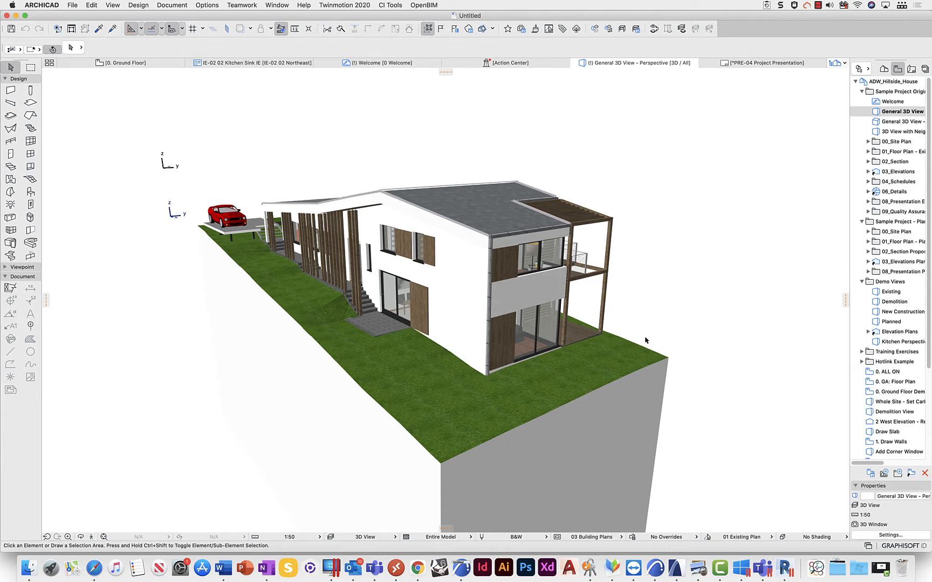
pyautogui.moveTo(564, 336)
pyautogui.moveTo(561, 384); pyautogui.dragTo(555, 352, button='middle')
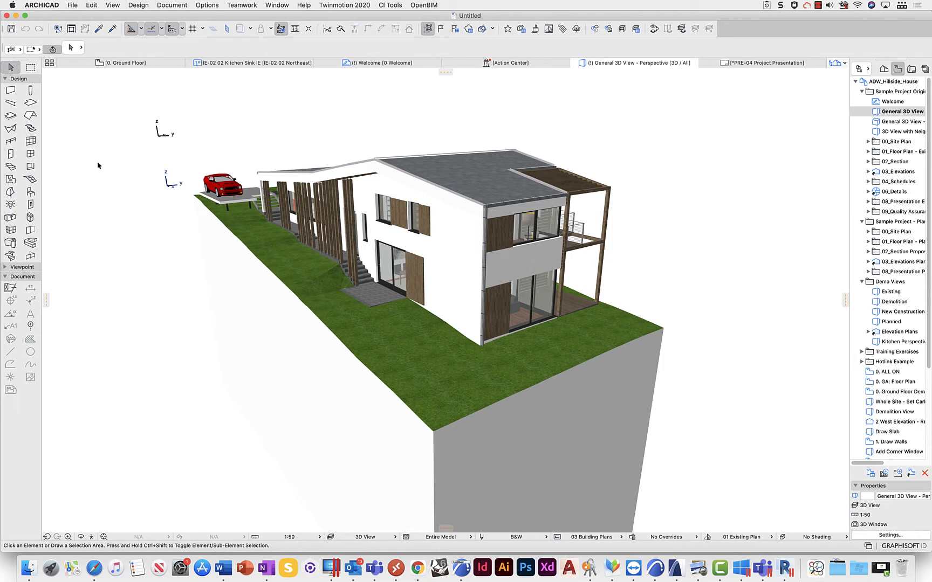
pyautogui.keyDown('shift'); pyautogui.moveTo(223, 168); pyautogui.dragTo(244, 223, button='middle'); pyautogui.keyUp('shift')
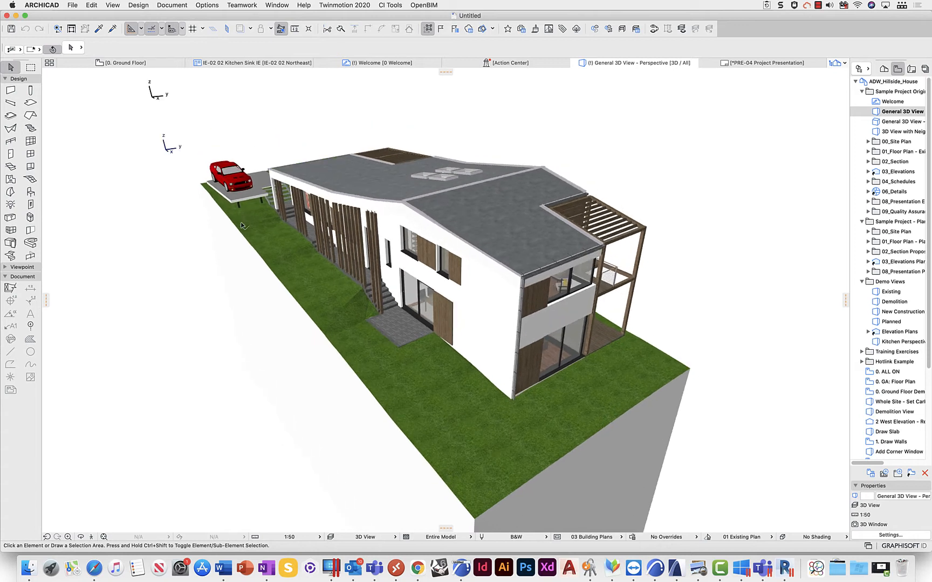
# Start saving the 3D model as an IFC file and choose the Revit Export for Reference Model translator
pyautogui.click(74, 5)
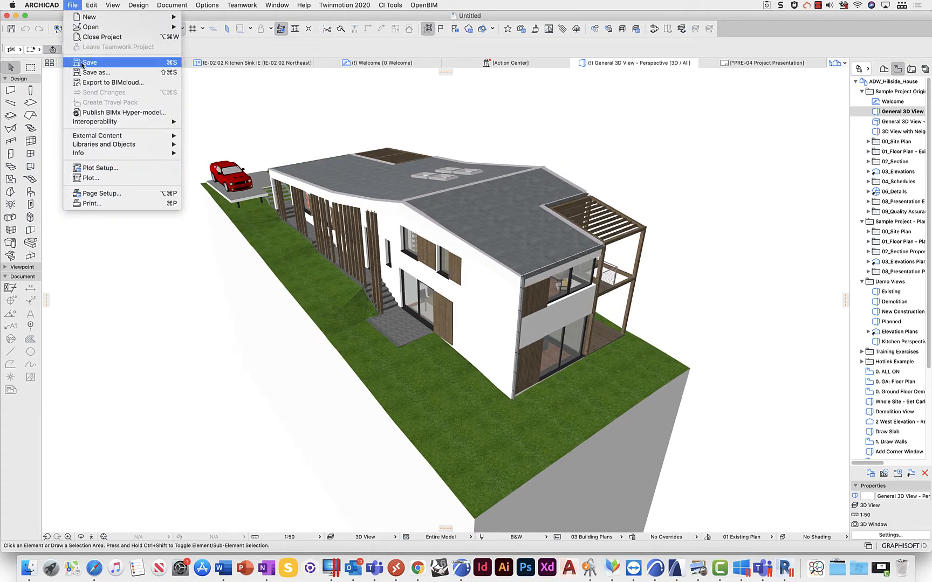
pyautogui.click(653, 173)
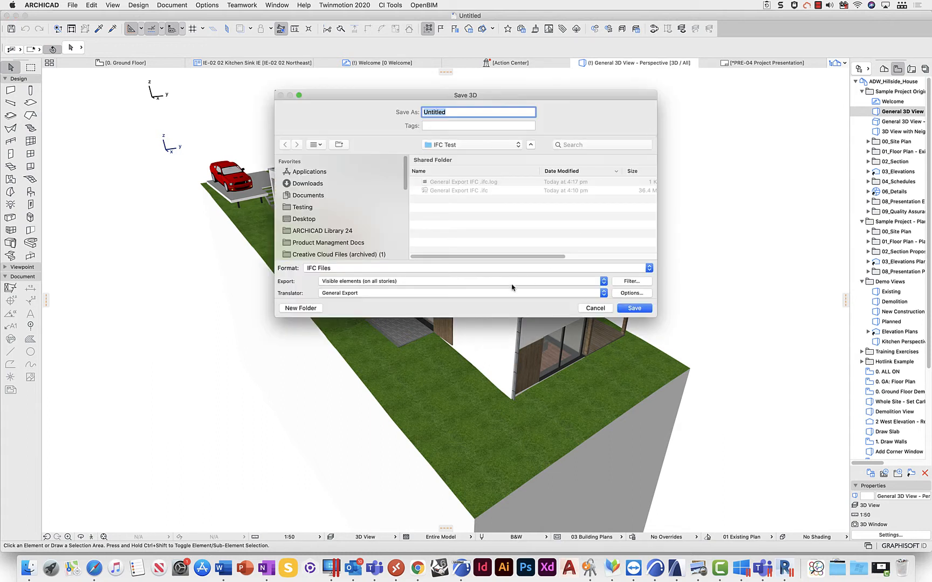
pyautogui.click(508, 296)
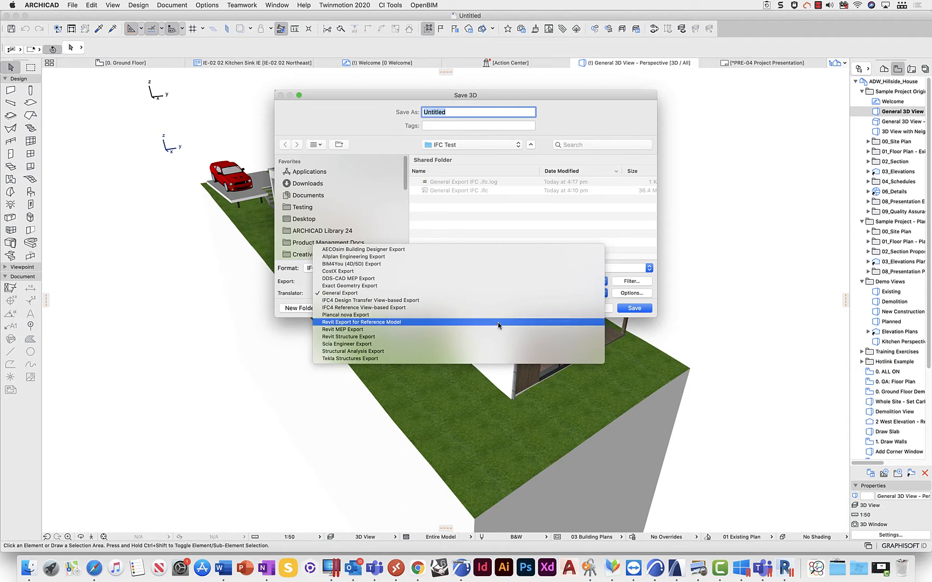
pyautogui.click(372, 322)
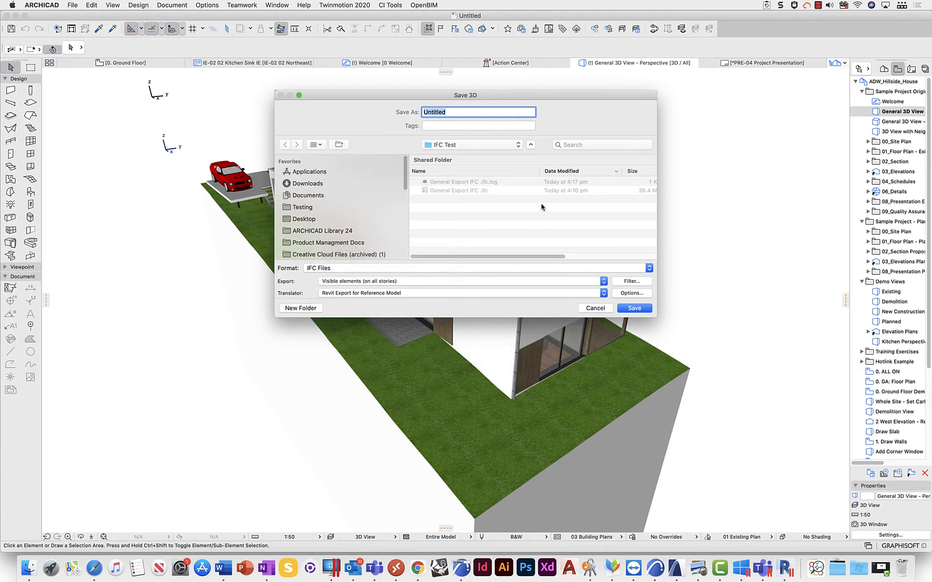
# Name the IFC export "Test revit export reference model" and save it in the IFC Test folder
pyautogui.write('T')
pyautogui.write('est revit export reference mode')
pyautogui.click(456, 294)
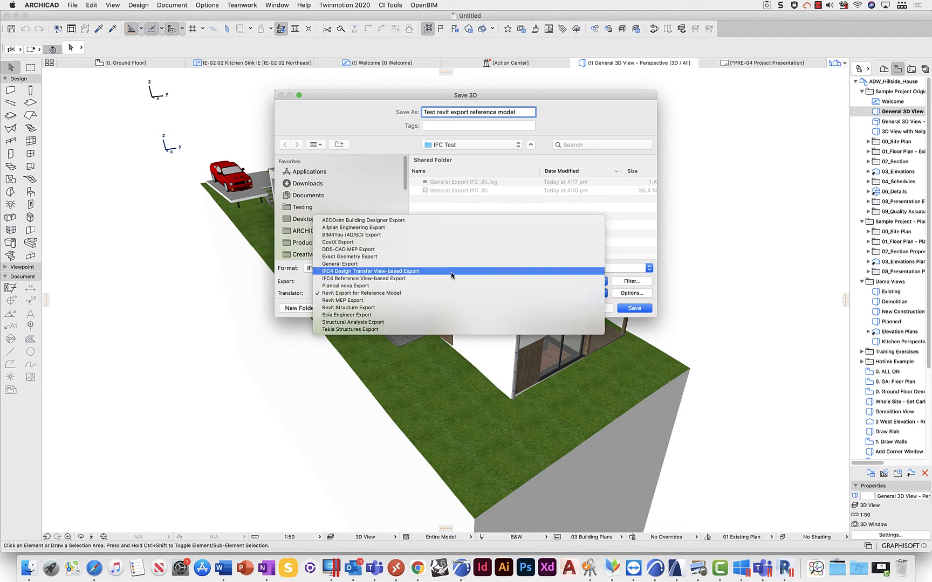
pyautogui.click(606, 227)
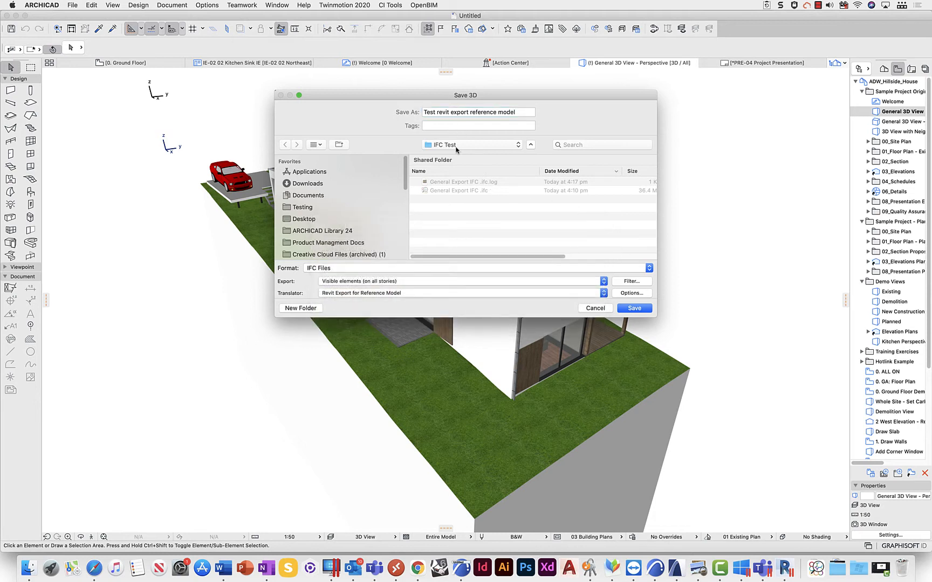
pyautogui.click(636, 309)
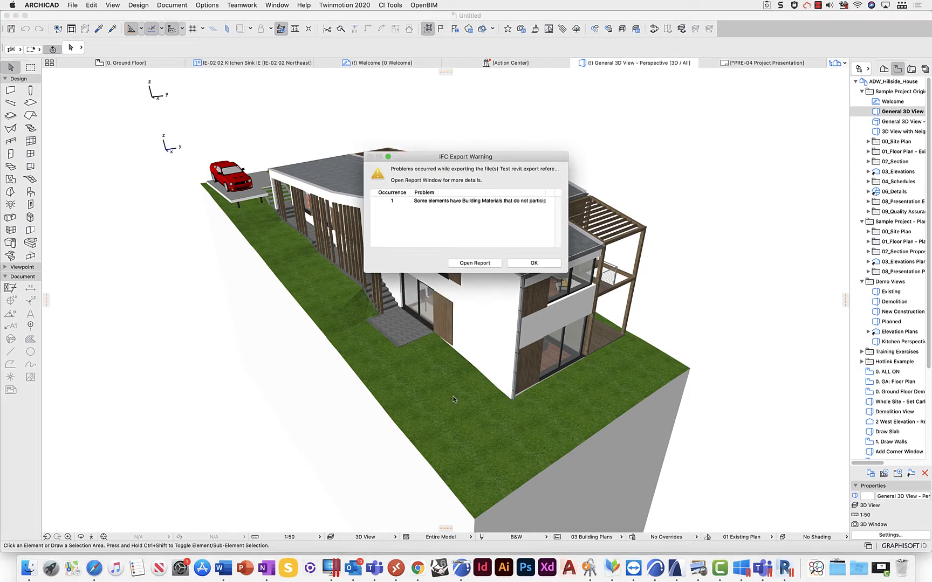
# Read the full description of the problem listed in the IFC Export Warning and dismiss the warning
pyautogui.click(468, 204)
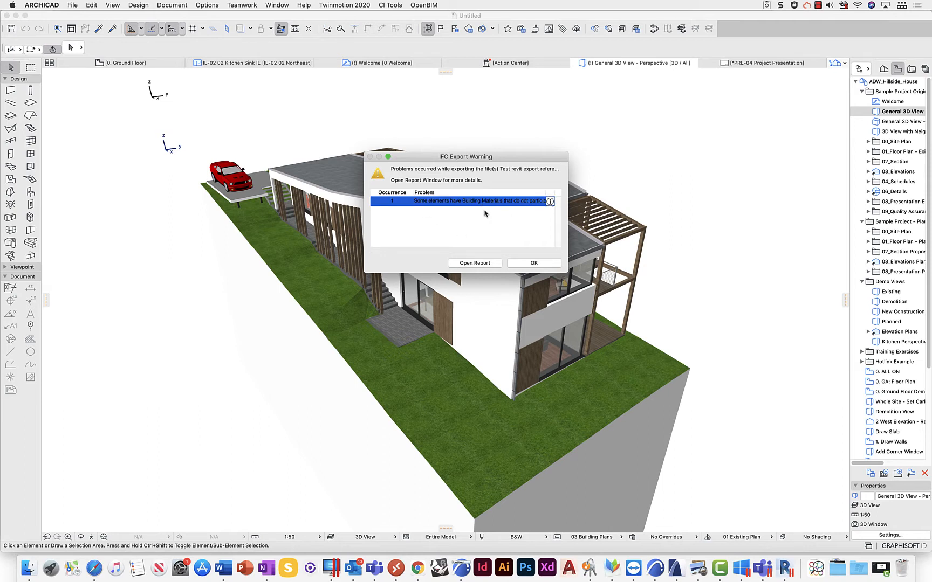
pyautogui.click(549, 202)
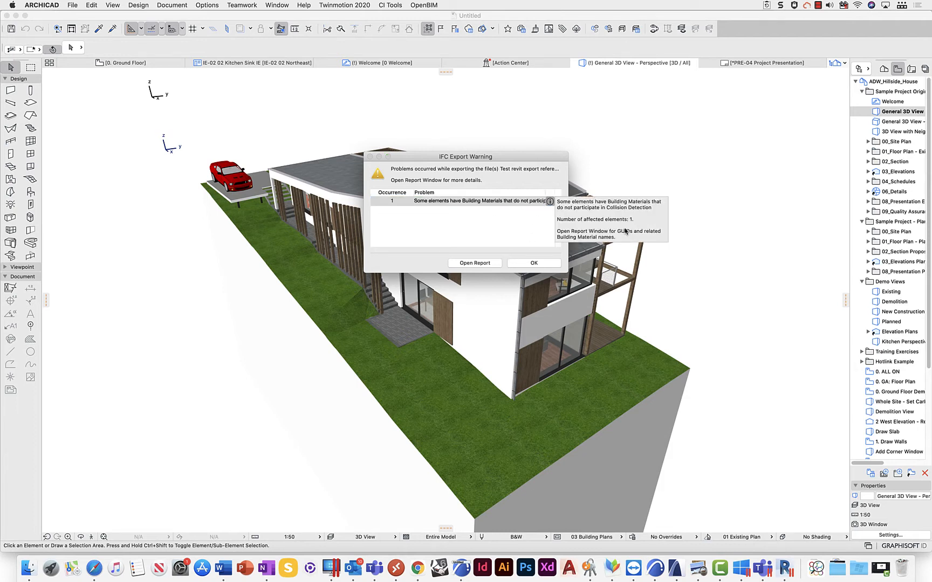
pyautogui.click(446, 243)
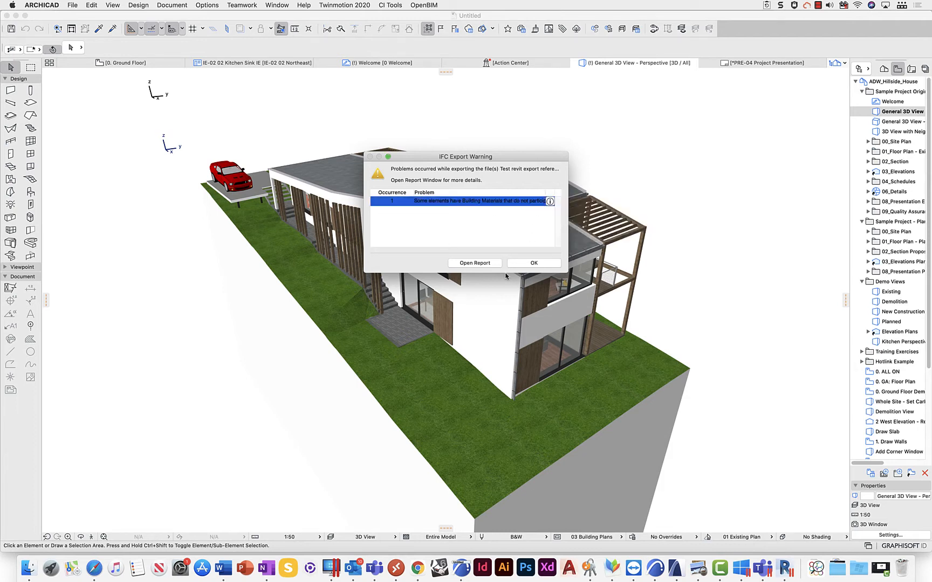
pyautogui.click(532, 264)
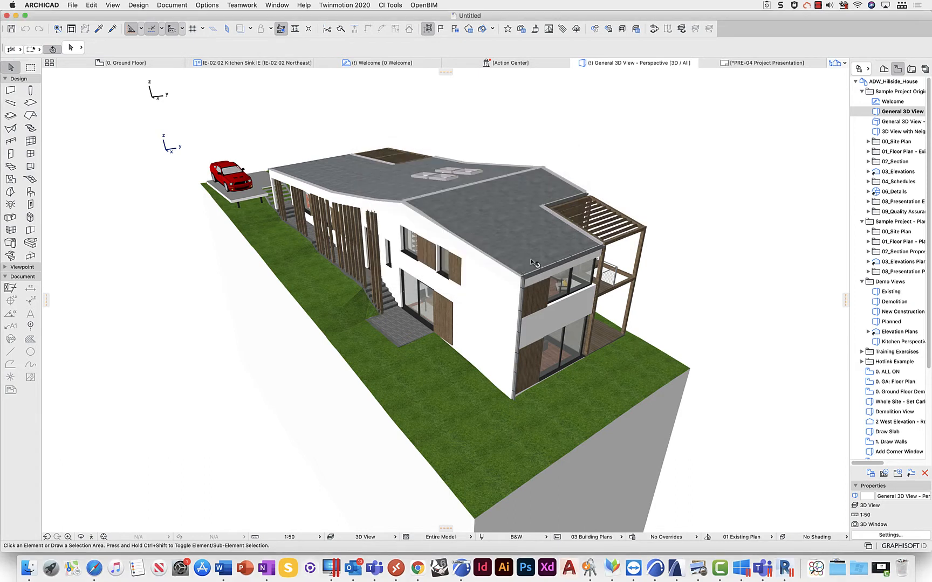
# Check the Participates in Collision Detection setting of the Air Space building material, then close the building material settings without changes
pyautogui.click(200, 4)
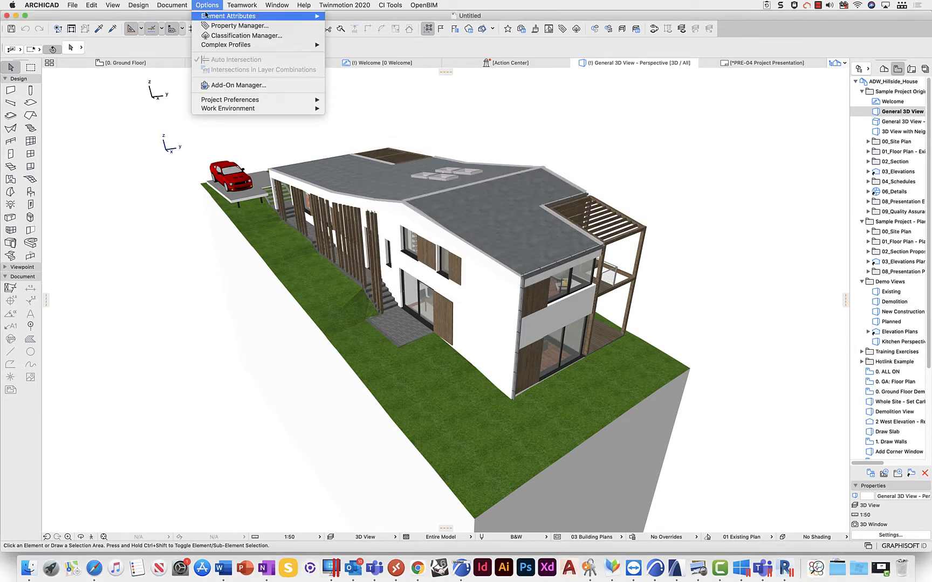
pyautogui.moveTo(225, 19)
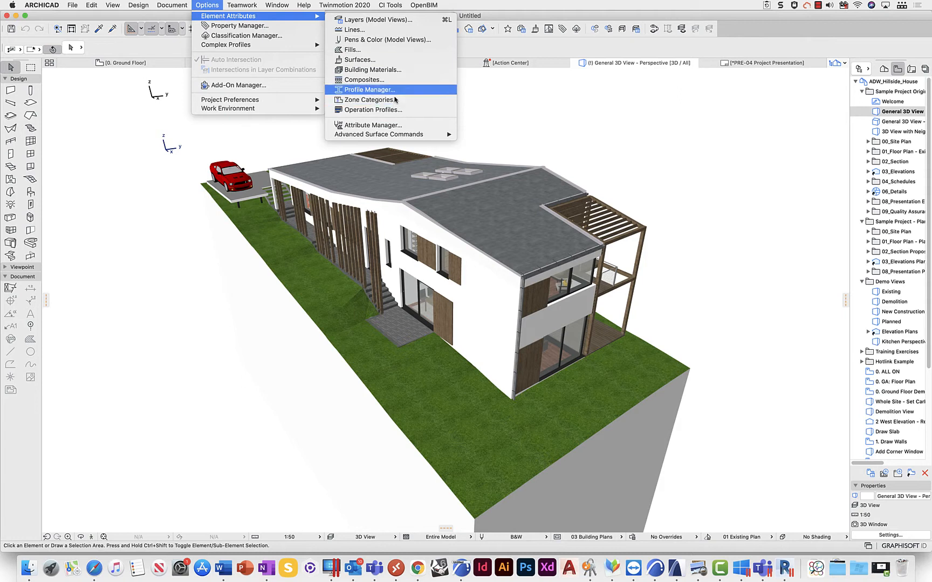
pyautogui.click(387, 71)
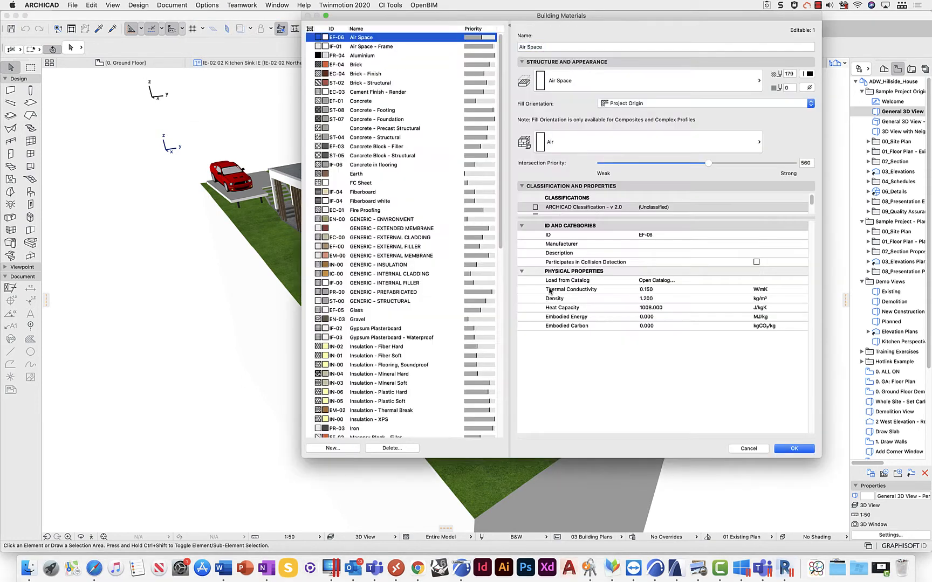
pyautogui.click(605, 263)
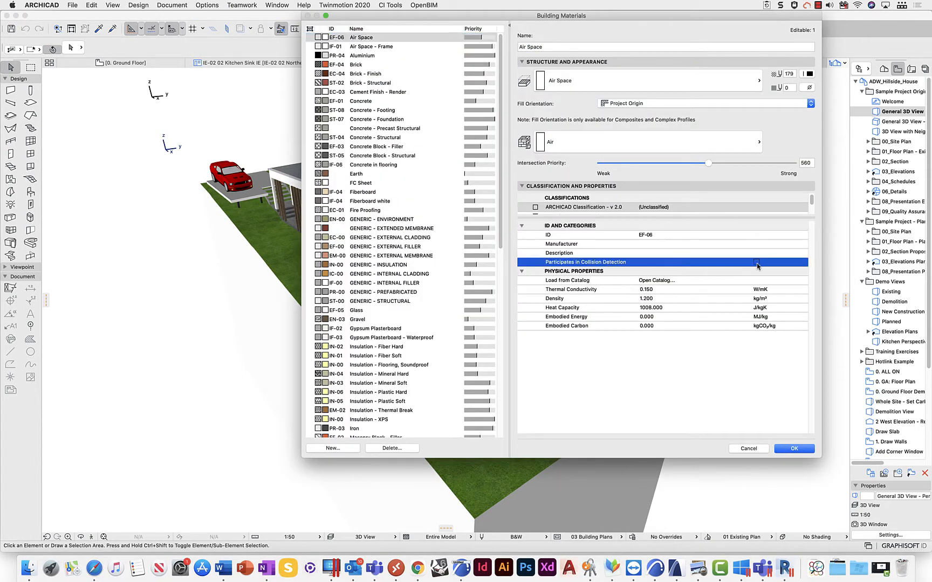
pyautogui.click(761, 449)
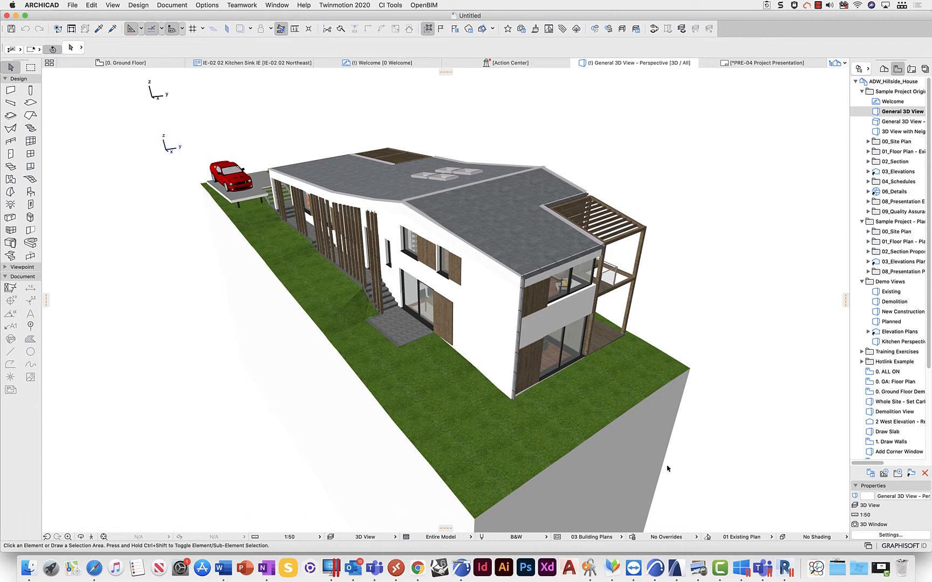
# Find the IFC Test folder on the Desktop and open the "General Export IFC .ifc" file in BIMcollab ZOOM
pyautogui.click(29, 568)
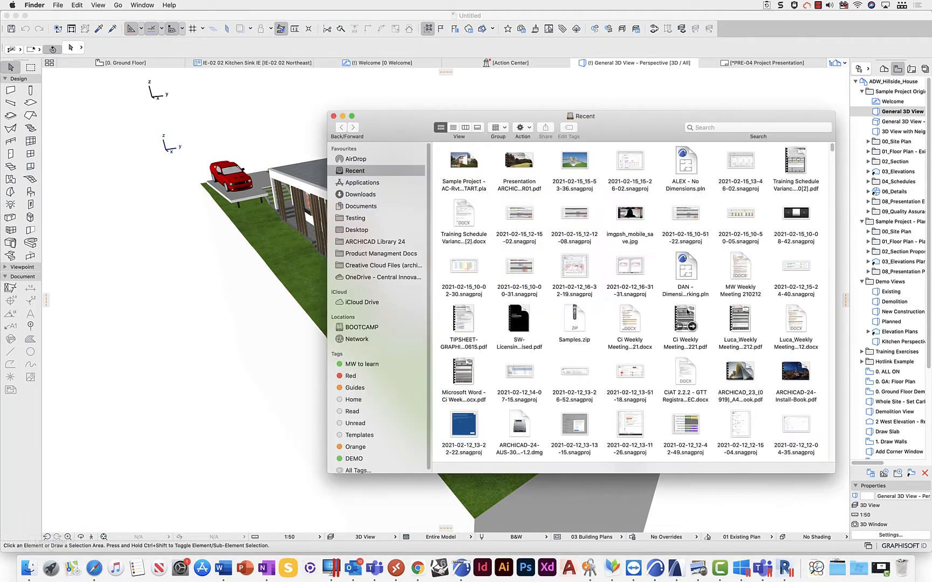
pyautogui.click(360, 230)
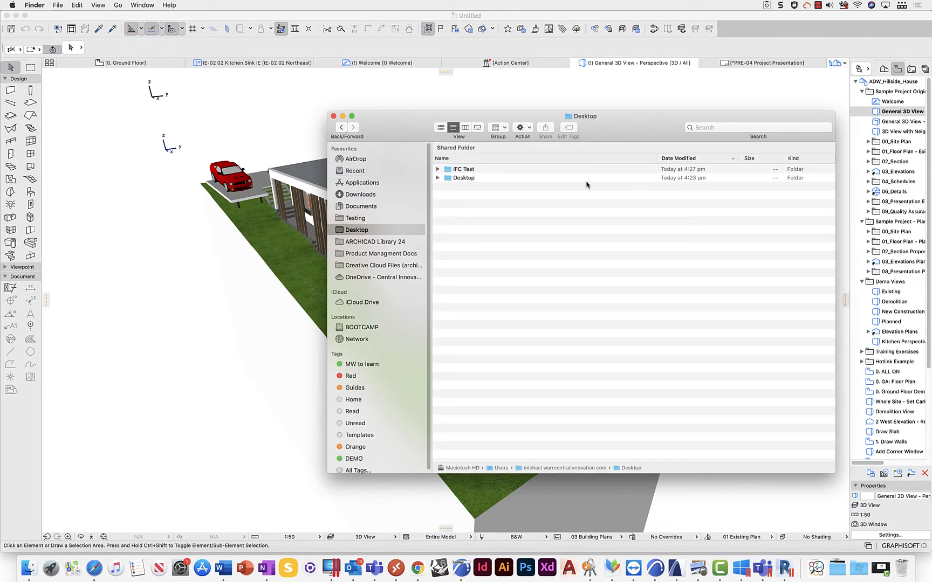
pyautogui.doubleClick(464, 169)
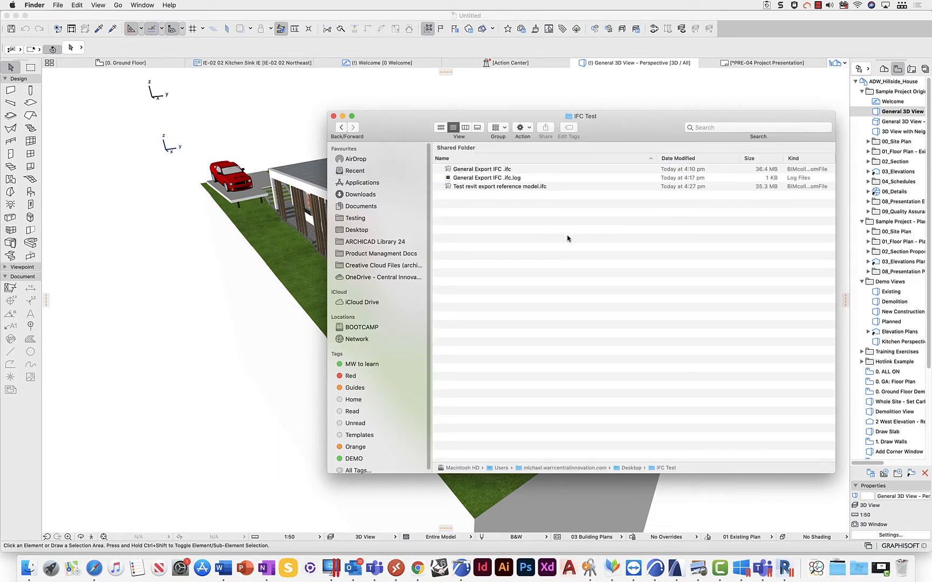
pyautogui.click(493, 186)
pyautogui.click(489, 170)
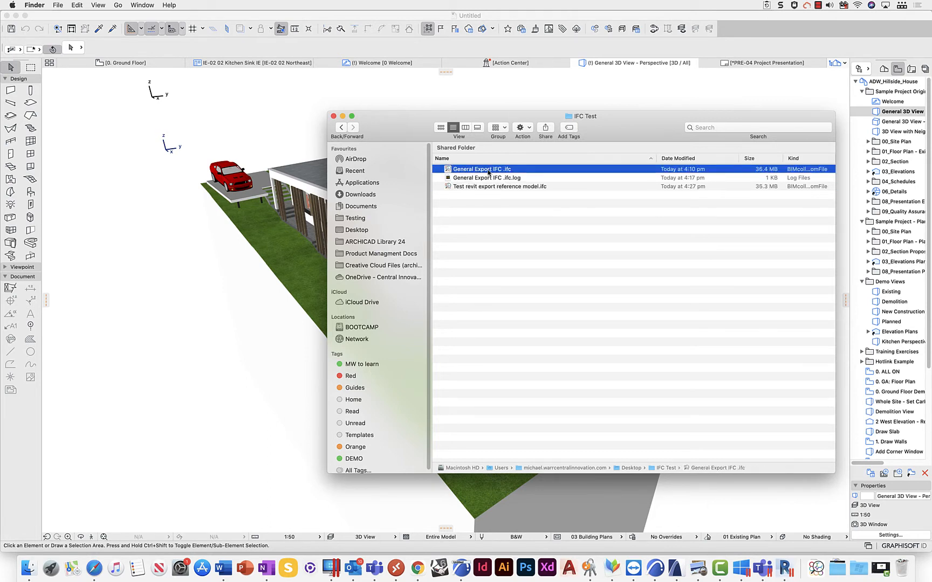
pyautogui.doubleClick(488, 170)
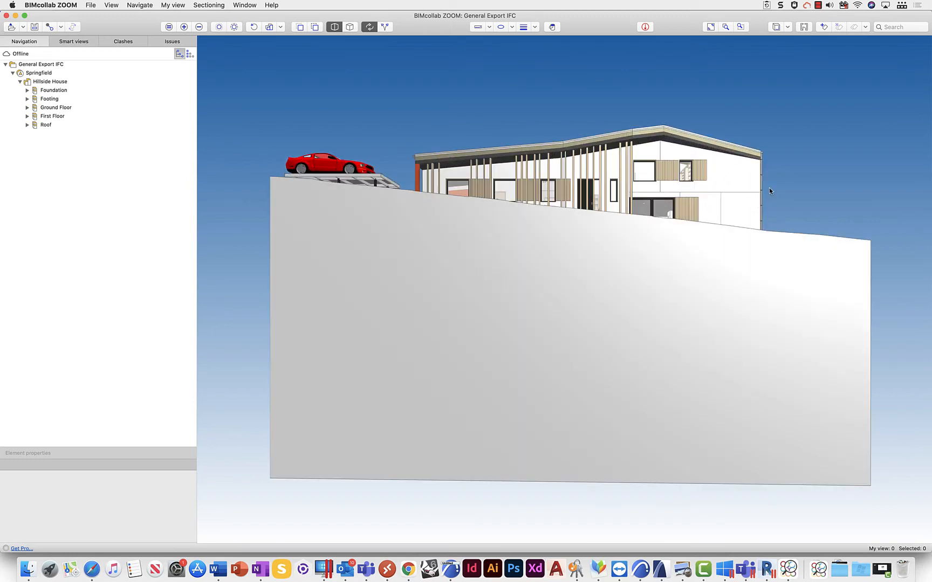
# Examine the General Export IFC model from outside and through to the living room, stairs and kitchen
pyautogui.rightClick(754, 203)
pyautogui.click(805, 166)
pyautogui.moveTo(813, 162); pyautogui.dragTo(590, 306)
pyautogui.press('Escape')
pyautogui.scroll(6, 533, 328)
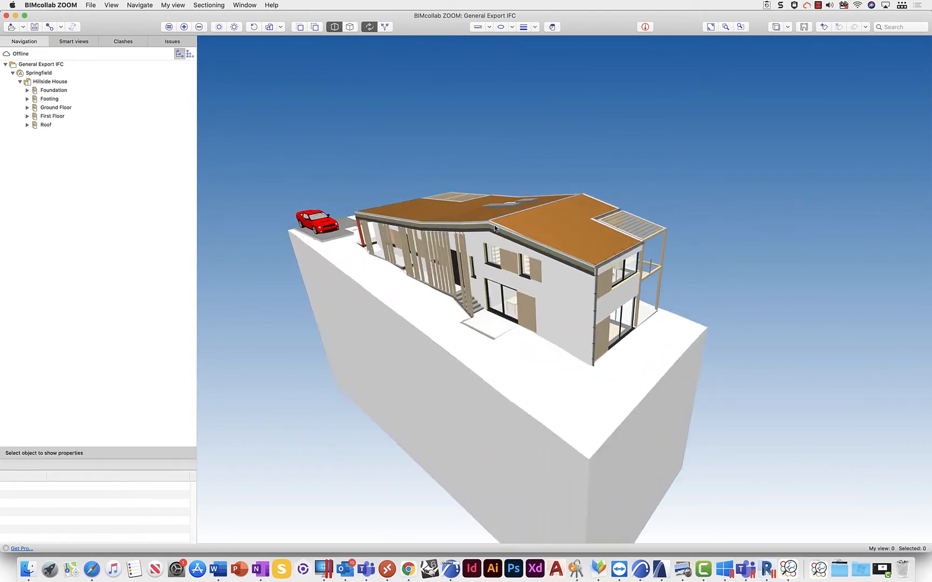
pyautogui.moveTo(533, 328); pyautogui.dragTo(716, 359)
pyautogui.scroll(10, 598, 351)
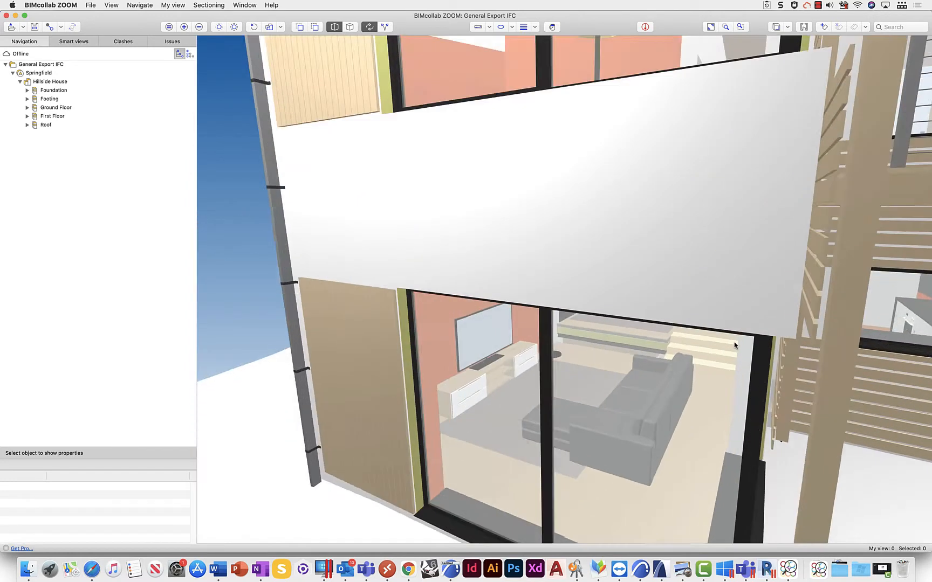
pyautogui.scroll(10, 599, 351)
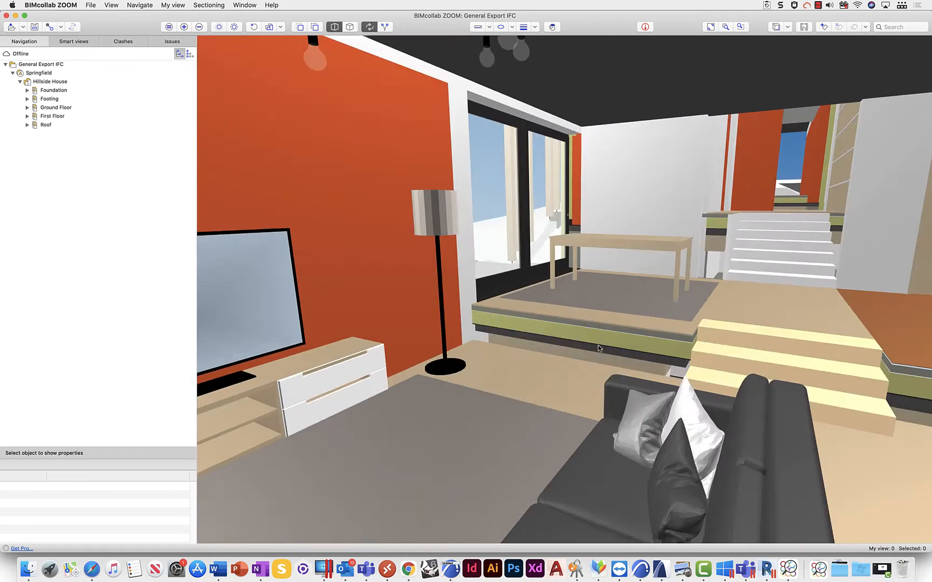
pyautogui.moveTo(638, 358); pyautogui.dragTo(686, 359)
pyautogui.click(609, 328)
pyautogui.click(356, 383)
pyautogui.press('Escape')
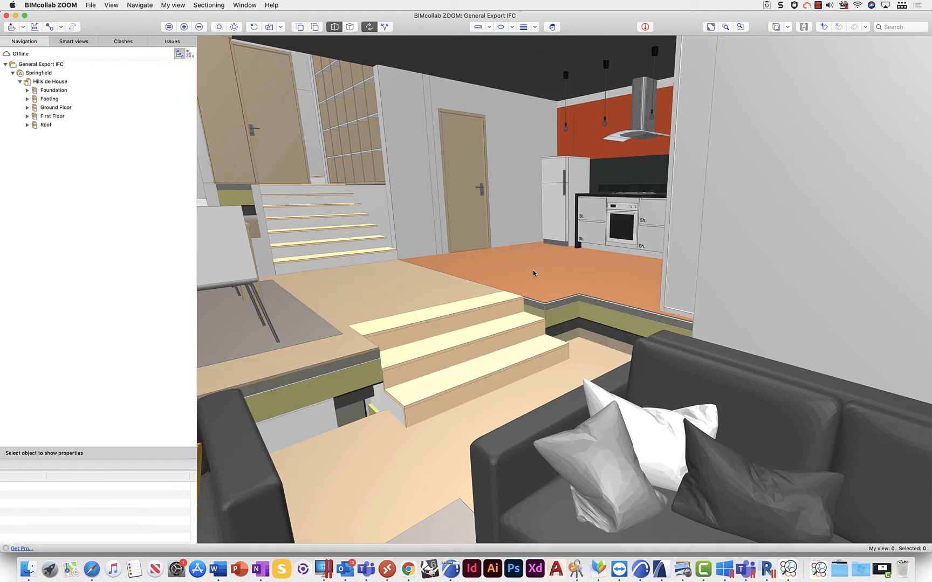
pyautogui.scroll(5, 569, 233)
# Select the exterior ground-floor wall near the front corner and review its summary properties, including the ARCHICAD classification and IFC element type
pyautogui.scroll(-10, 572, 242)
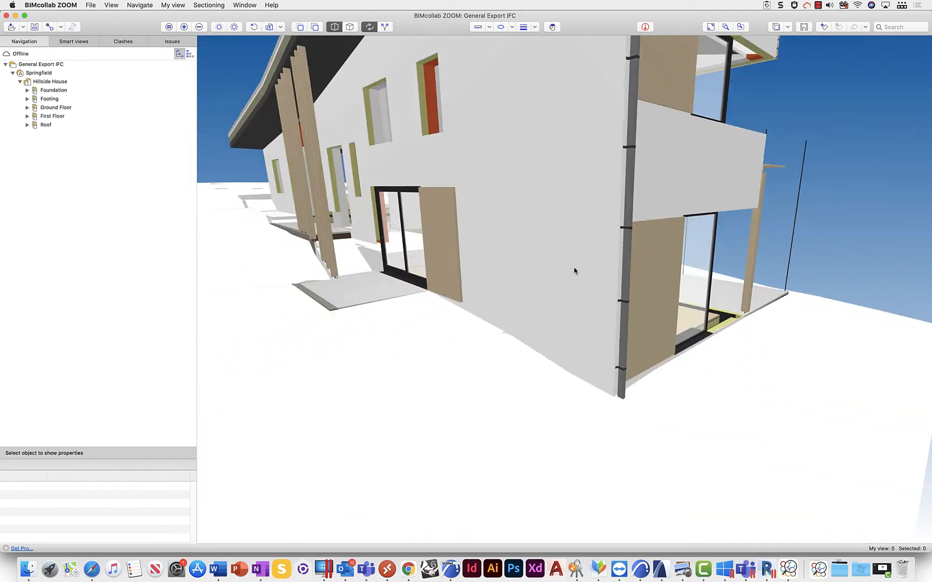
pyautogui.scroll(4, 575, 271)
pyautogui.moveTo(749, 229); pyautogui.dragTo(734, 284)
pyautogui.moveTo(670, 250); pyautogui.dragTo(699, 291, button='middle')
pyautogui.moveTo(577, 318)
pyautogui.mouseDown()
pyautogui.moveTo(628, 322)
pyautogui.moveTo(563, 336)
pyautogui.moveTo(533, 305)
pyautogui.moveTo(575, 328)
pyautogui.mouseUp()
pyautogui.click(581, 339)
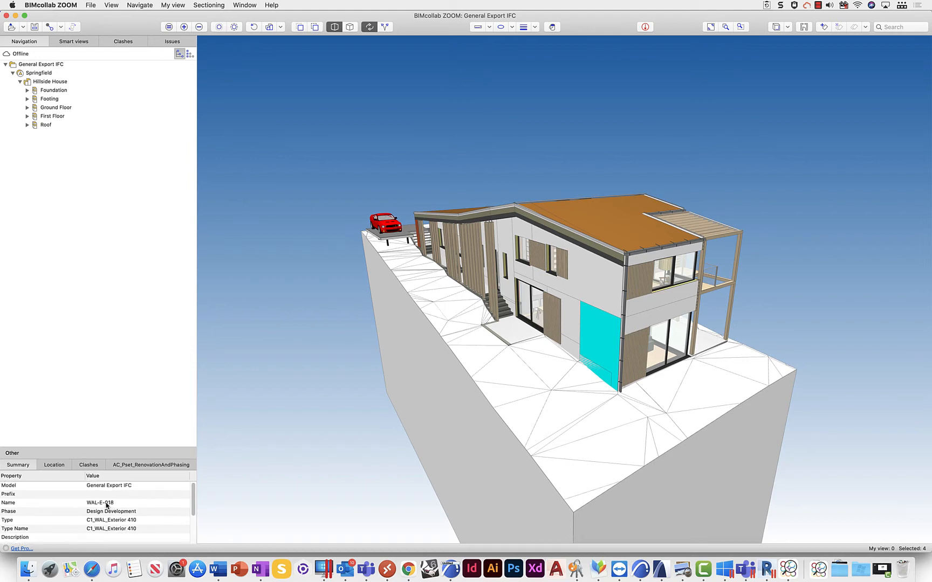
pyautogui.scroll(-5, 106, 505)
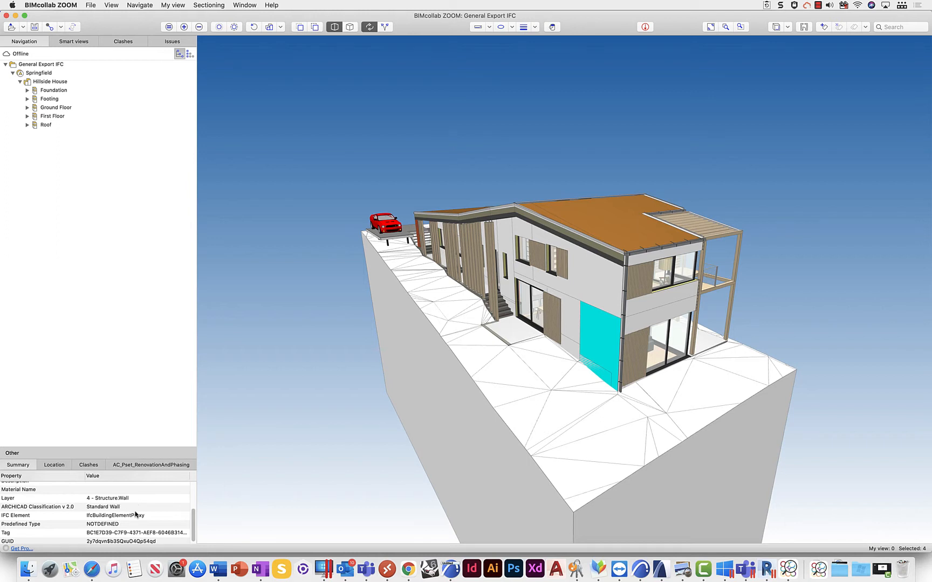
pyautogui.scroll(-1, 136, 515)
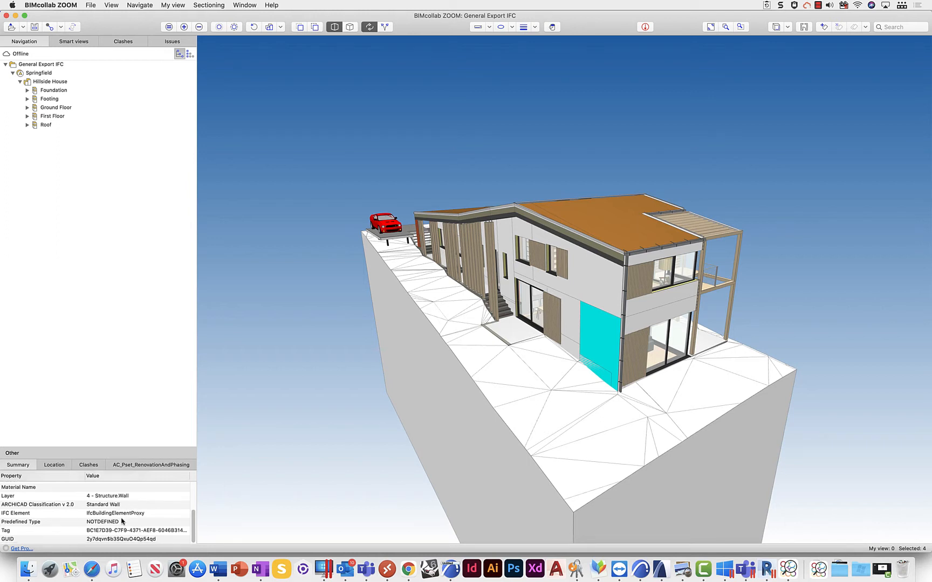
# Review the selected wall's location and clash properties, then deselect it
pyautogui.click(54, 465)
pyautogui.scroll(-5, 148, 503)
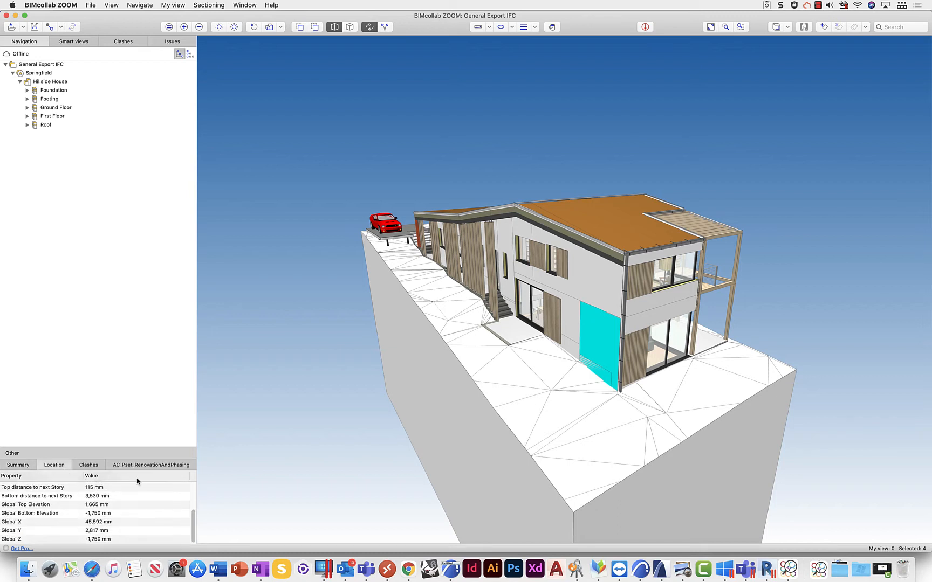
pyautogui.click(89, 465)
pyautogui.click(326, 408)
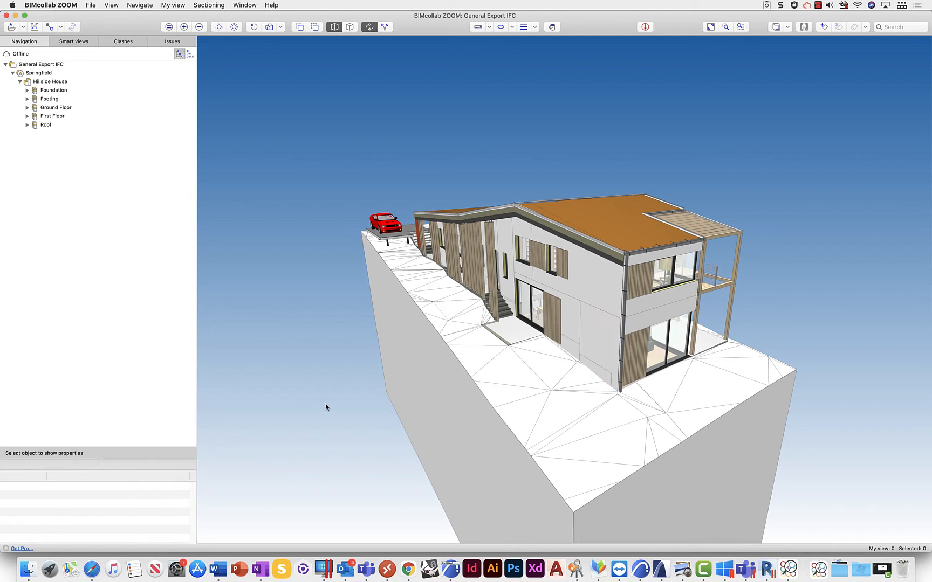
# Open the "Test revit export reference model.ifc" file from the IFC Test folder in place of the current model
pyautogui.moveTo(347, 311); pyautogui.dragTo(386, 333)
pyautogui.click(89, 6)
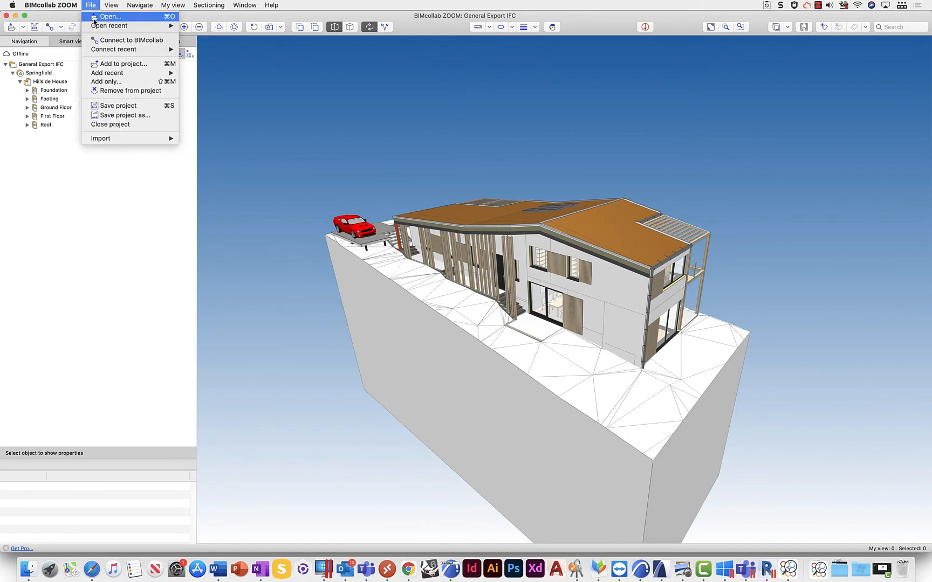
pyautogui.click(102, 17)
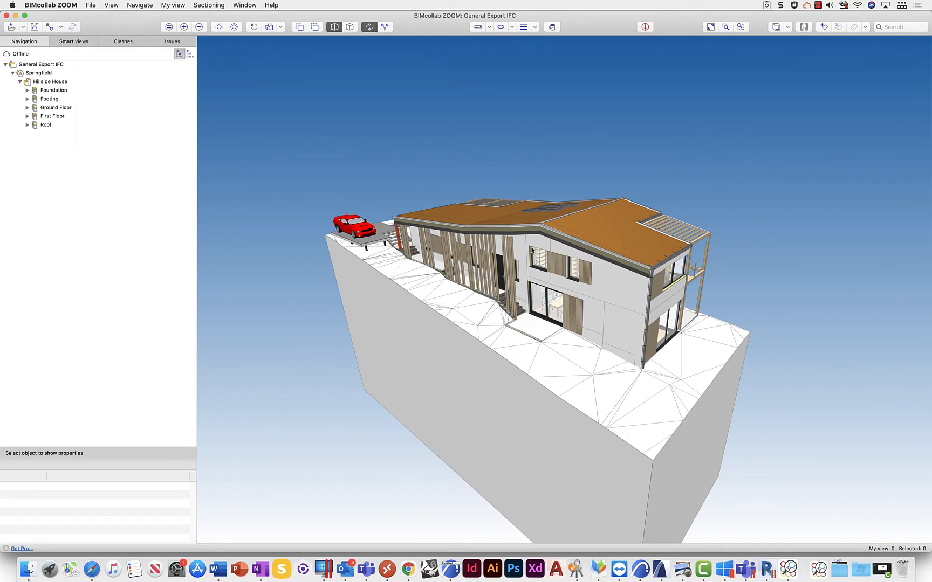
pyautogui.click(476, 143)
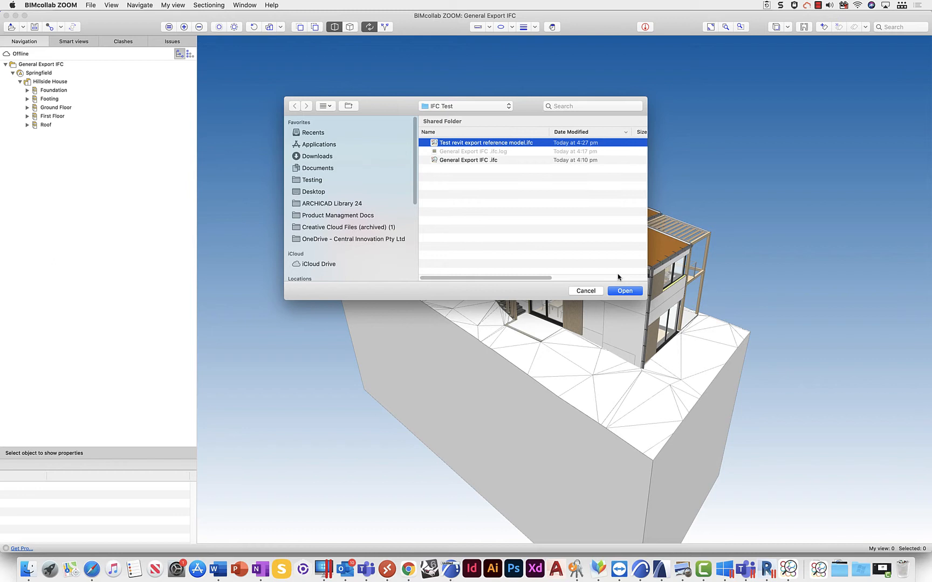
pyautogui.click(624, 290)
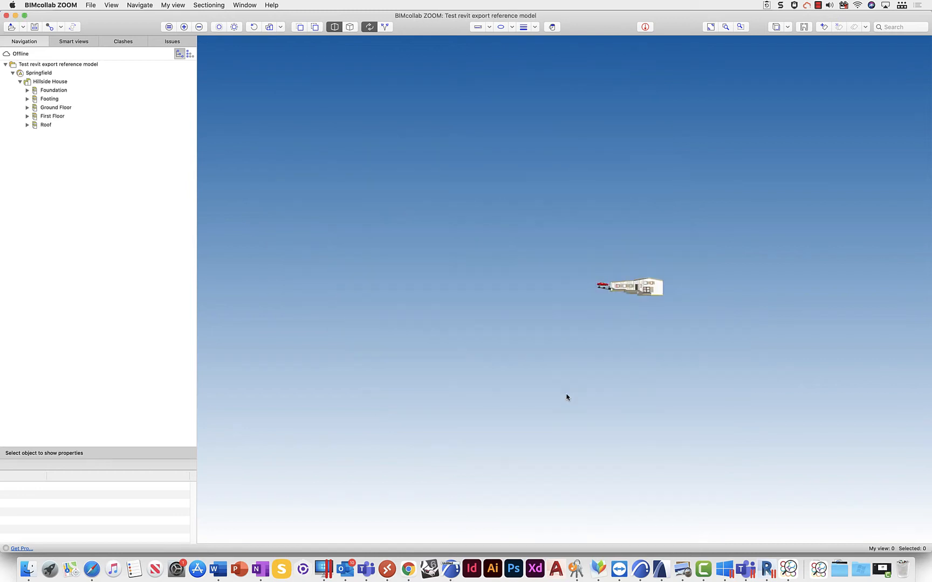
# Examine the living room interior of the Revit reference model, including the furniture, pillows and stairs
pyautogui.moveTo(734, 305); pyautogui.dragTo(695, 323)
pyautogui.moveTo(726, 330); pyautogui.dragTo(591, 336, button='middle')
pyautogui.moveTo(591, 335); pyautogui.dragTo(648, 351)
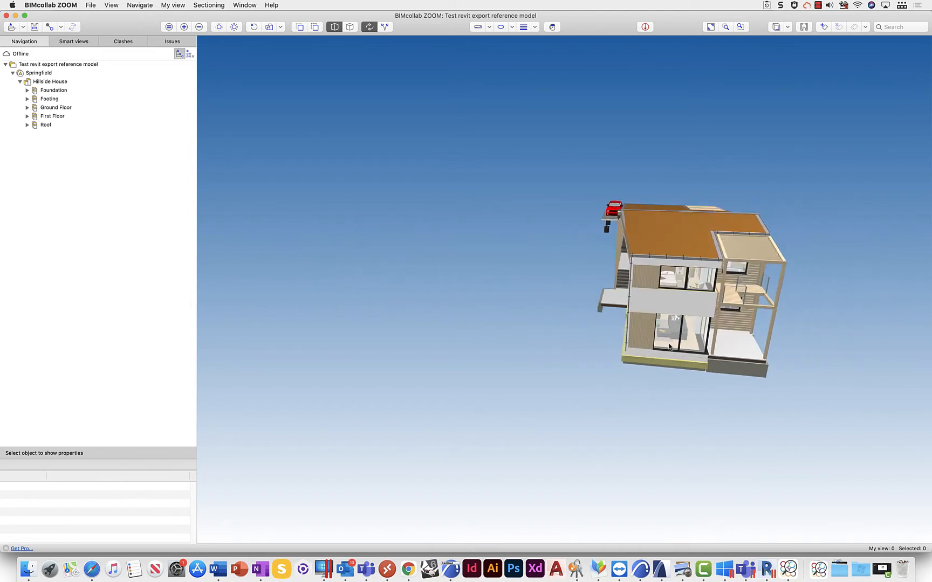
pyautogui.scroll(10, 648, 352)
pyautogui.scroll(10, 604, 282)
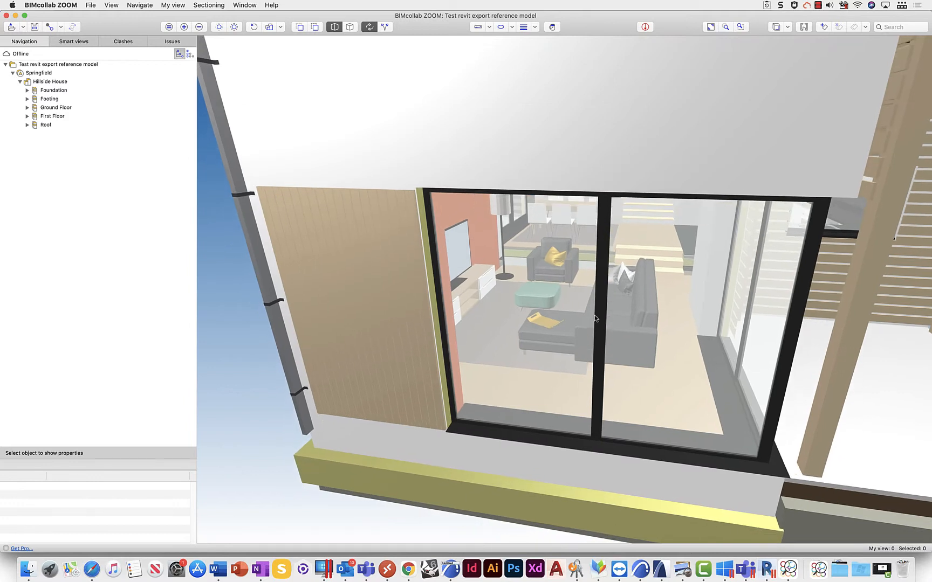
pyautogui.scroll(10, 559, 339)
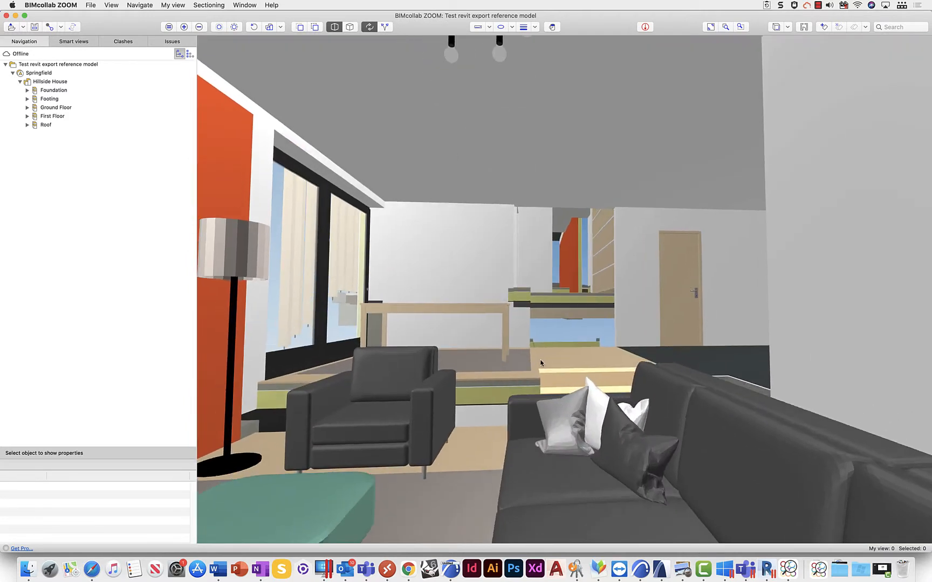
pyautogui.moveTo(541, 363); pyautogui.dragTo(485, 371)
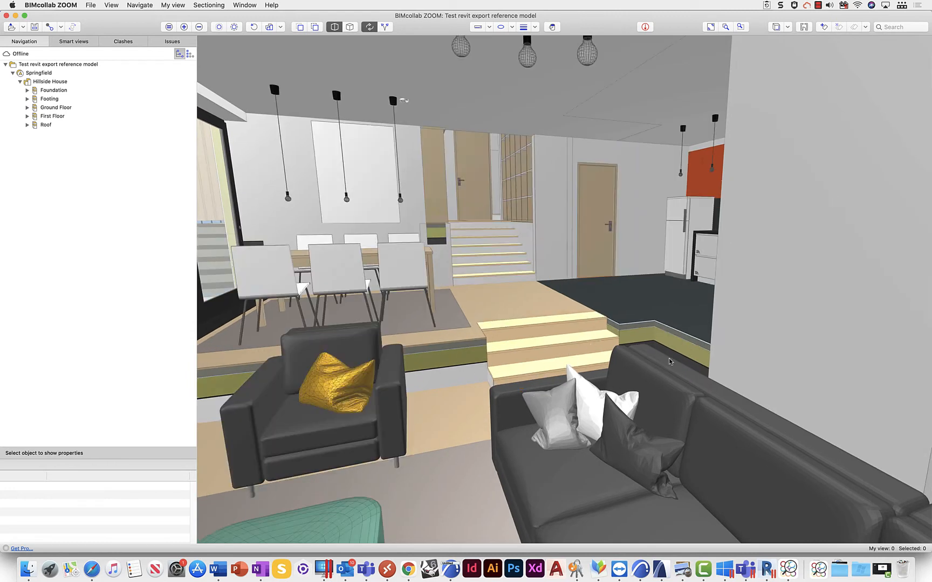
# Examine the Revit reference model's exterior from several sides, including the car, carport slab, footings and front facade
pyautogui.scroll(-10, 502, 327)
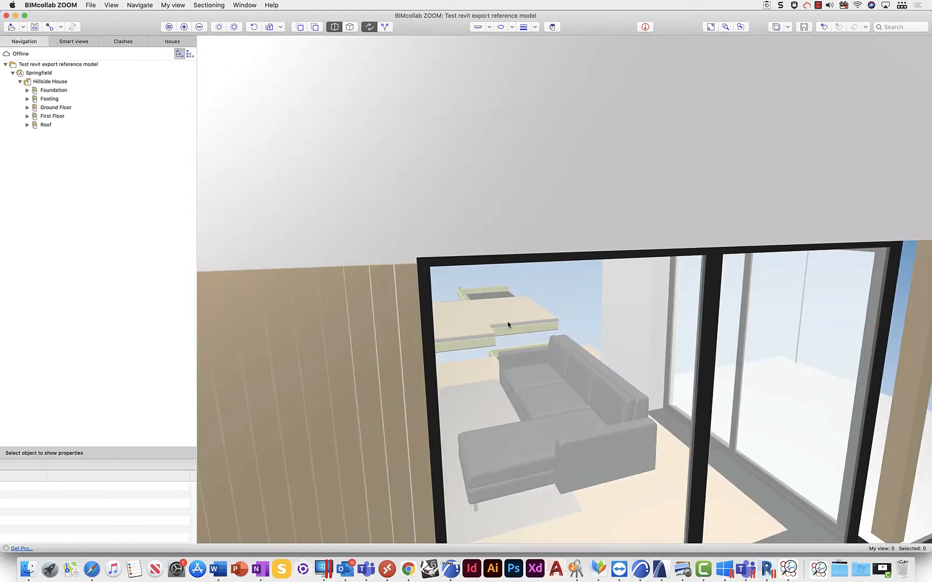
pyautogui.scroll(-15, 507, 327)
pyautogui.moveTo(498, 335); pyautogui.dragTo(644, 408)
pyautogui.scroll(10, 644, 409)
pyautogui.moveTo(547, 384); pyautogui.dragTo(512, 321, button='middle')
pyautogui.moveTo(512, 321); pyautogui.dragTo(515, 294)
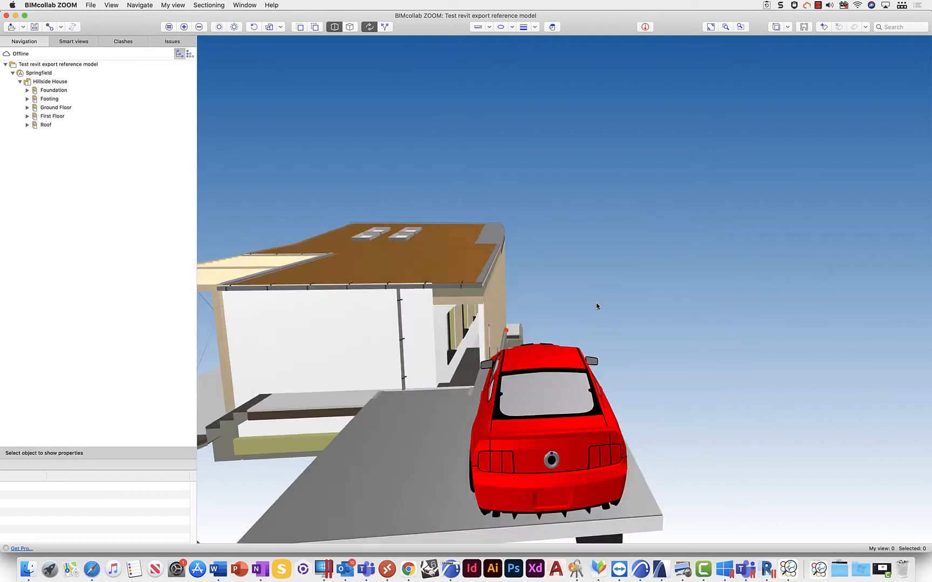
pyautogui.moveTo(596, 303); pyautogui.dragTo(597, 302)
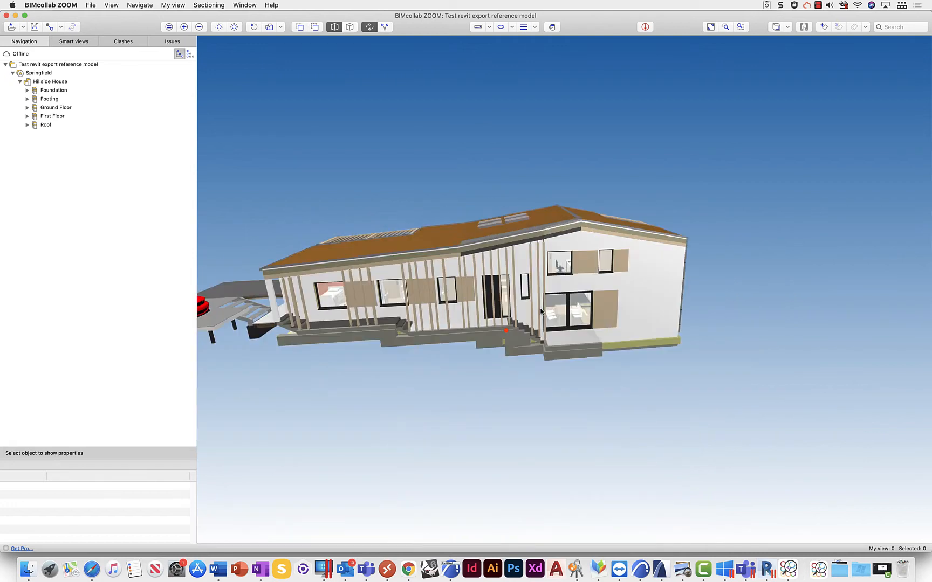
pyautogui.moveTo(597, 305); pyautogui.dragTo(478, 368)
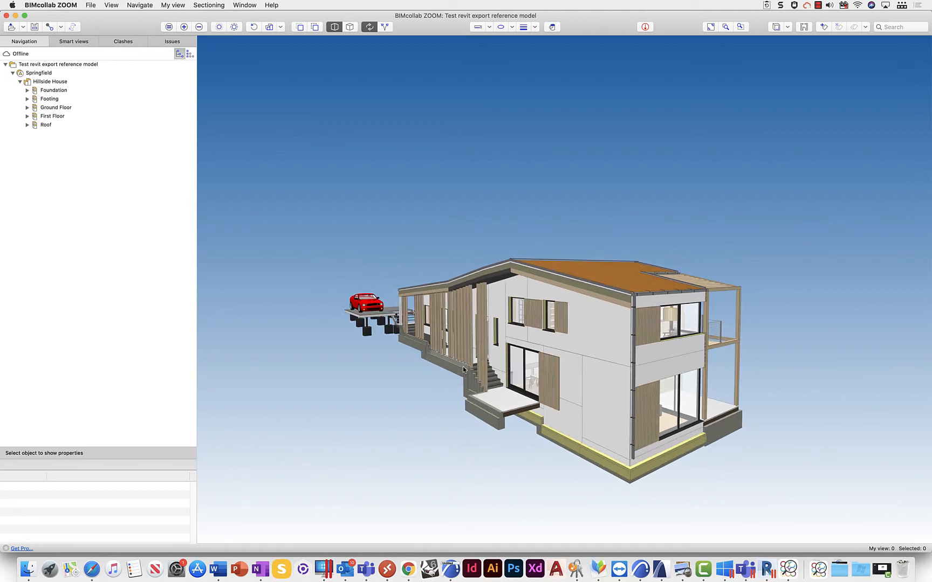
# Switch to Revit and open the "Test revit export reference model" IFC file from the IFC Test folder
pyautogui.click(766, 569)
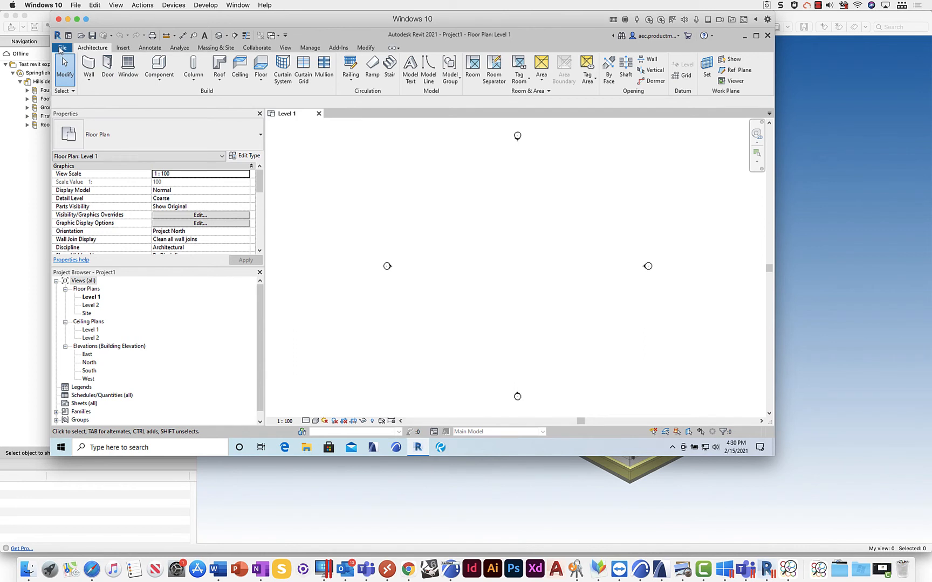
pyautogui.click(61, 48)
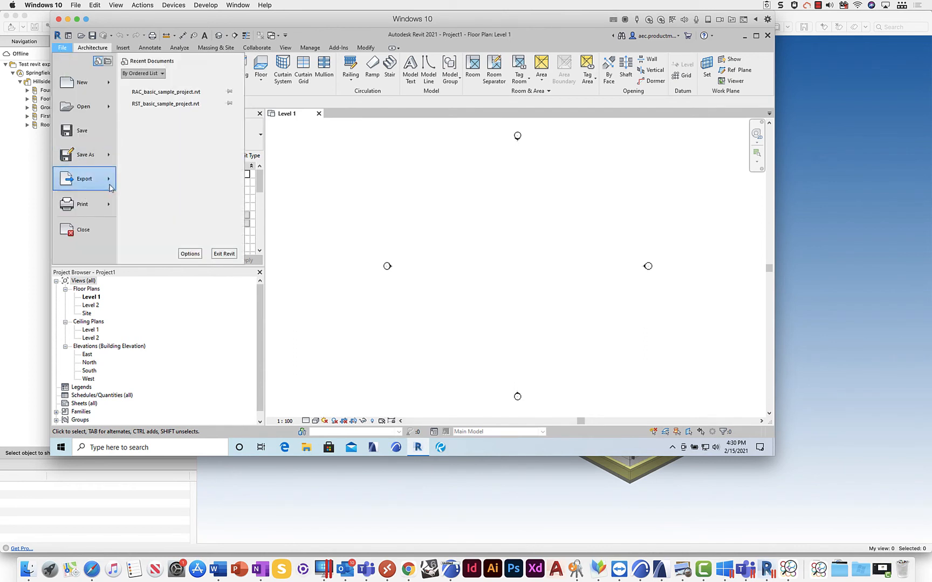
pyautogui.moveTo(110, 108)
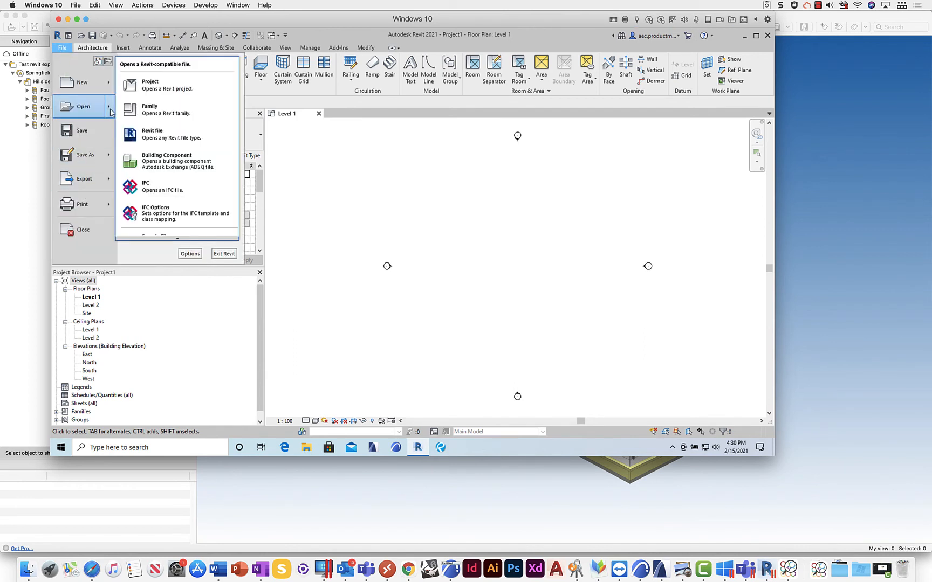
pyautogui.click(191, 190)
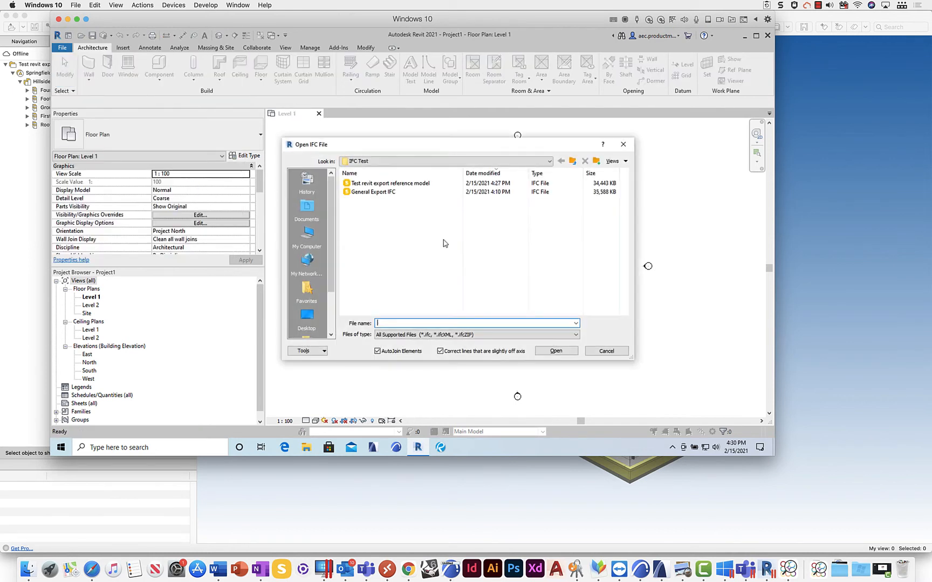
pyautogui.click(394, 184)
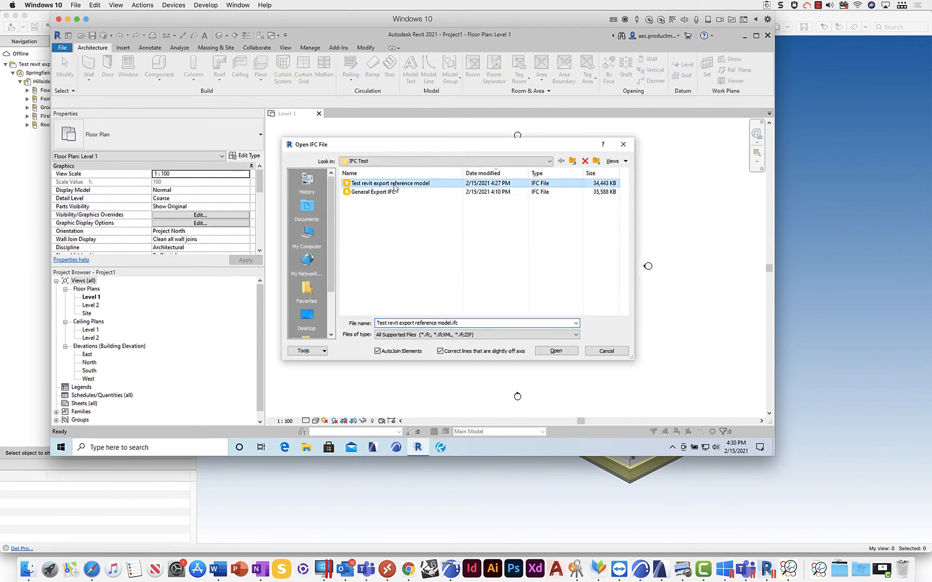
pyautogui.click(568, 352)
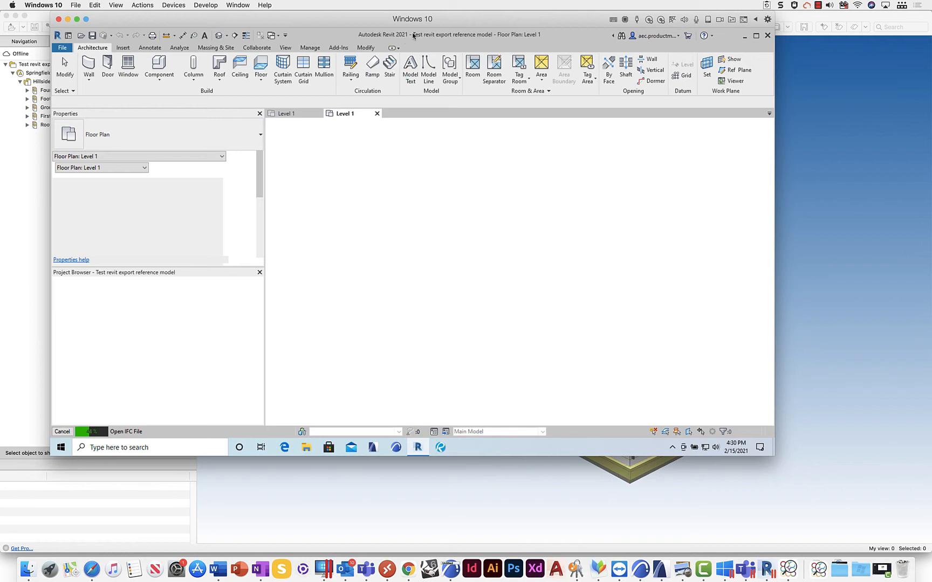
# Examine the imported Ground Floor plan up close and move the Revit window aside to make room for comparison
pyautogui.moveTo(358, 26); pyautogui.dragTo(336, 23)
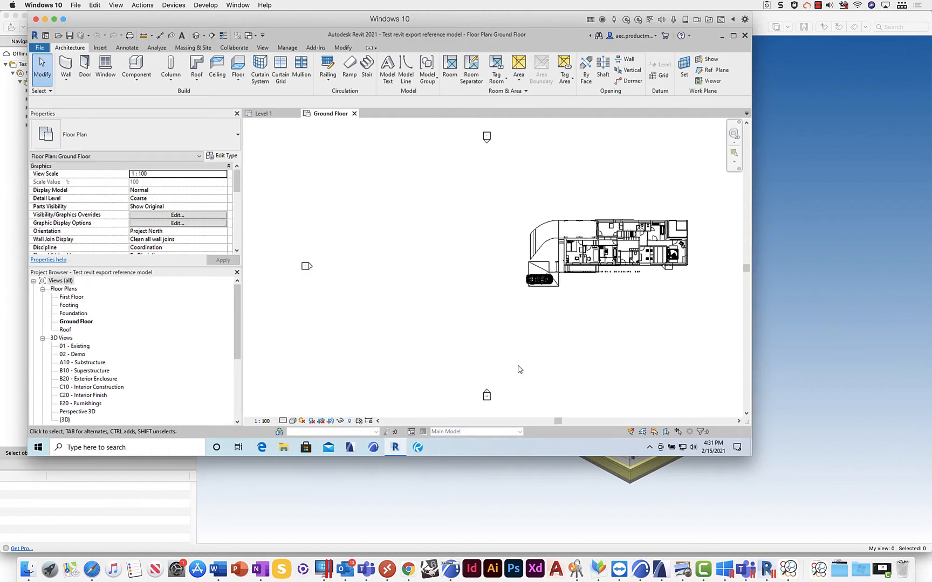
pyautogui.scroll(1, 639, 243)
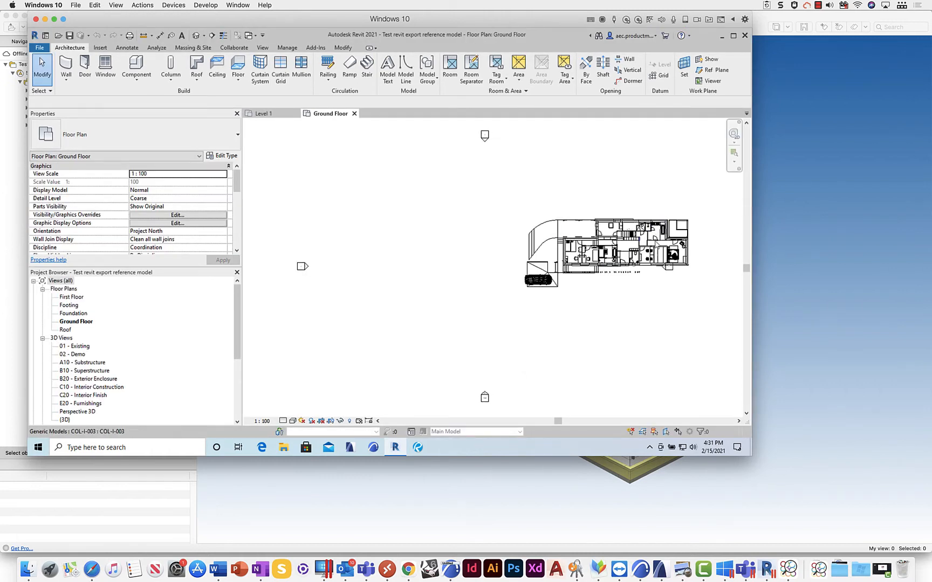
pyautogui.scroll(4, 672, 251)
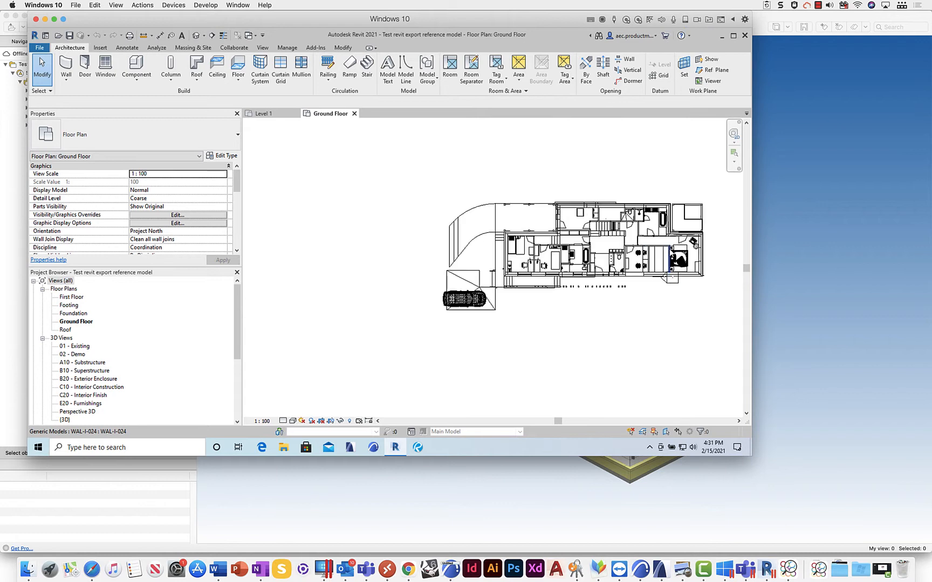
pyautogui.moveTo(635, 274); pyautogui.dragTo(537, 328, button='middle')
pyautogui.scroll(3, 527, 279)
pyautogui.moveTo(459, 16); pyautogui.dragTo(186, 41)
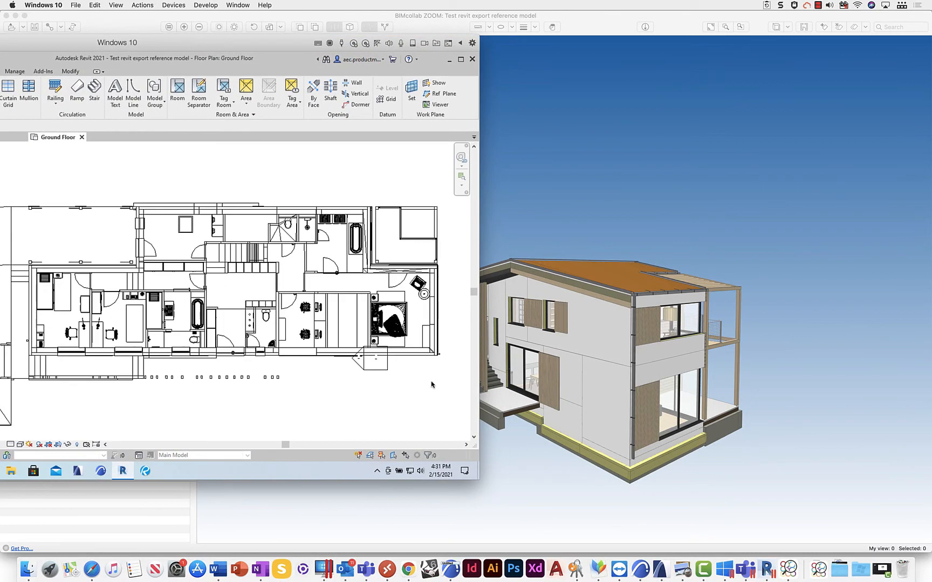
# Switch to Archicad, open the existing 0. Ground Floor plan view and place its window beside the Revit plan
pyautogui.click(452, 575)
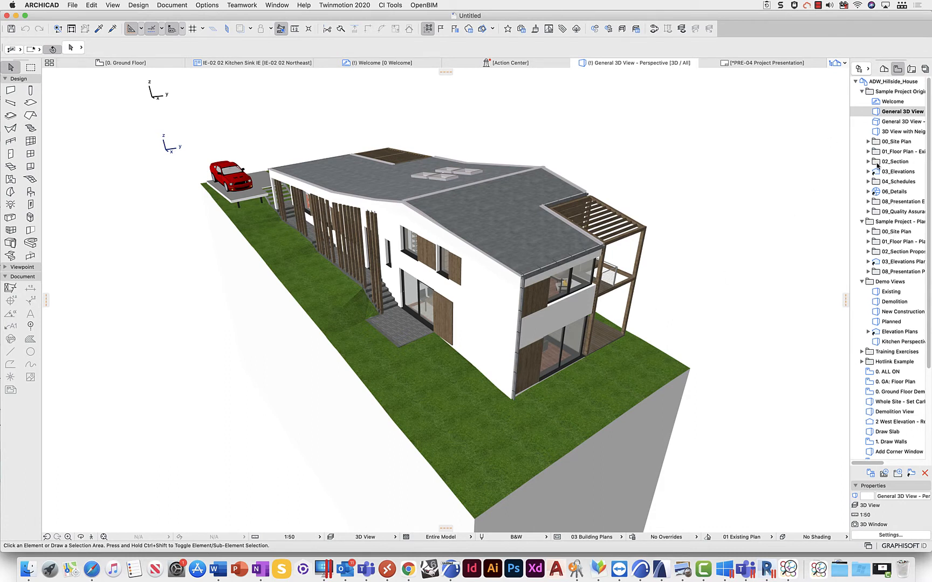
pyautogui.click(869, 152)
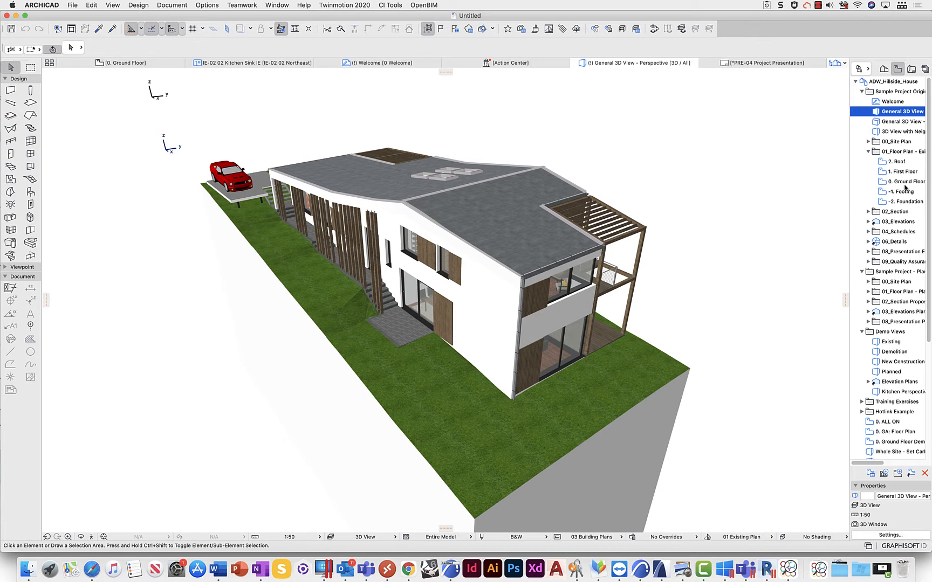
pyautogui.click(905, 183)
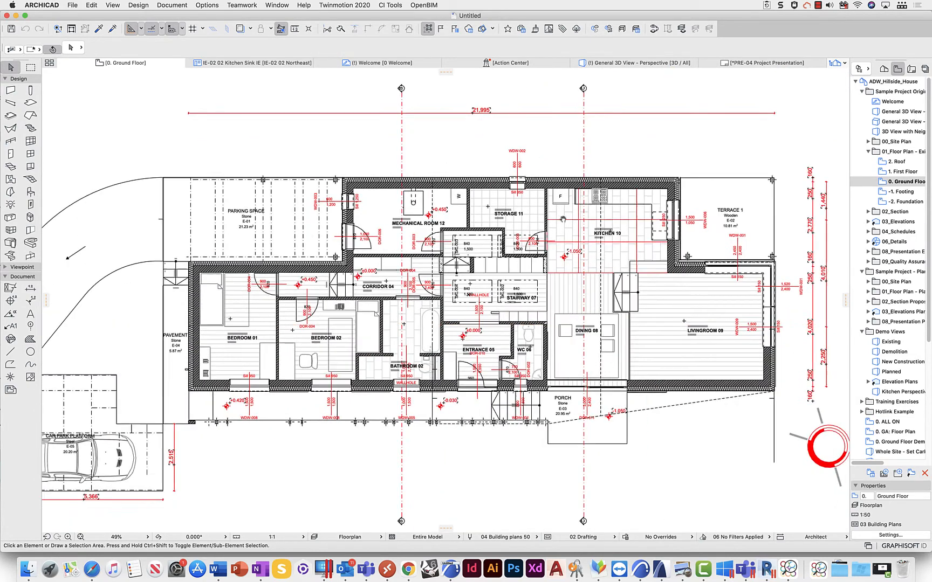
pyautogui.click(578, 289)
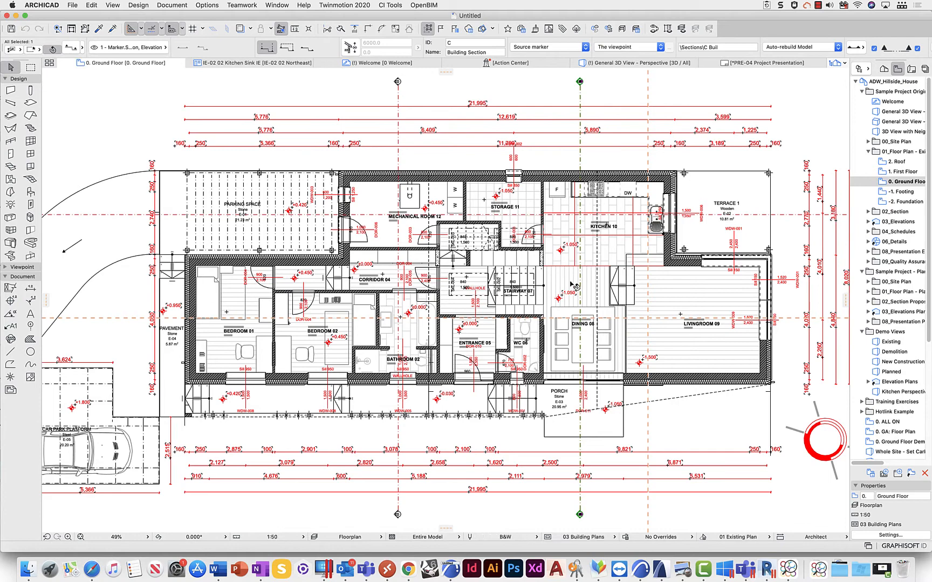
pyautogui.press('Escape')
pyautogui.moveTo(260, 19); pyautogui.dragTo(732, 8)
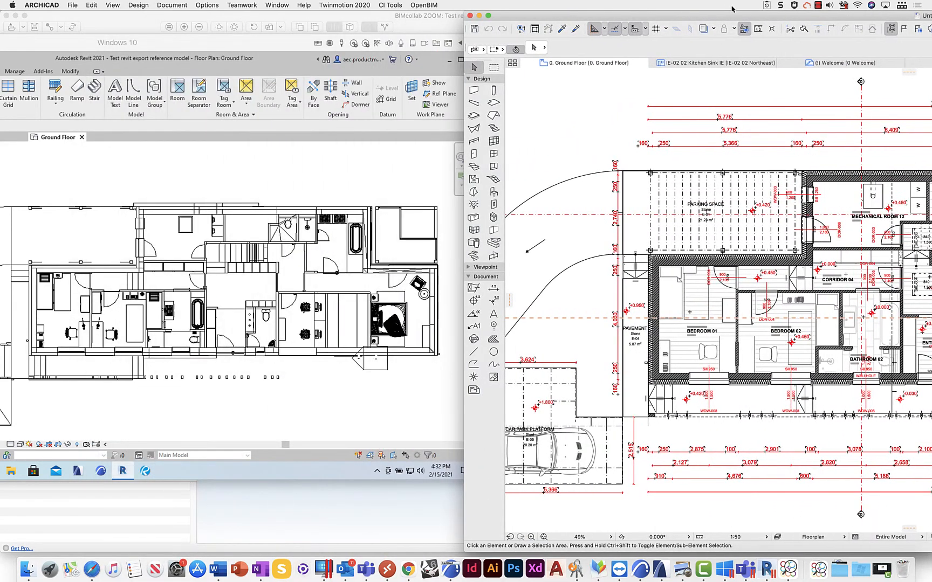
# Return to Revit and examine the Ground Floor plan's rooms, walls, furniture and porch across the whole house
pyautogui.click(272, 399)
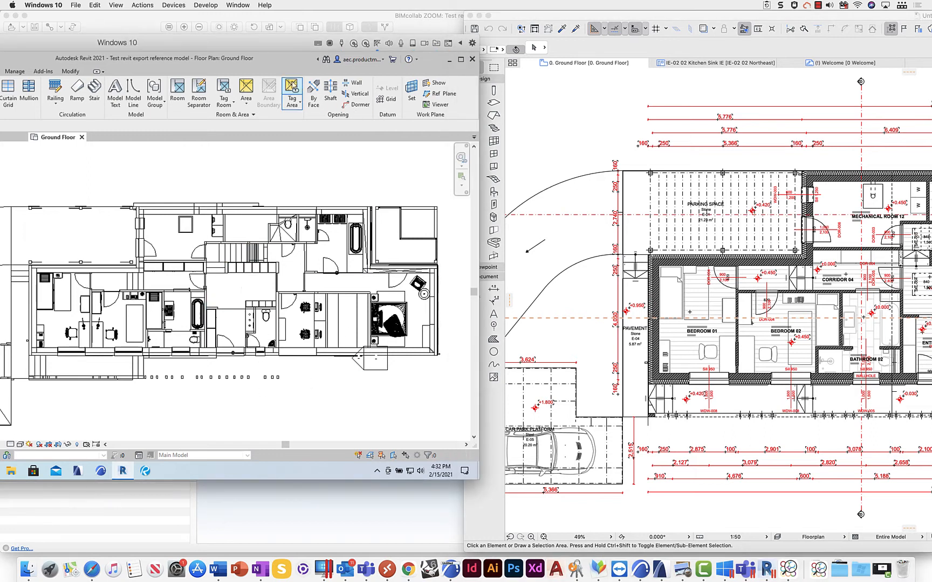
pyautogui.doubleClick(255, 47)
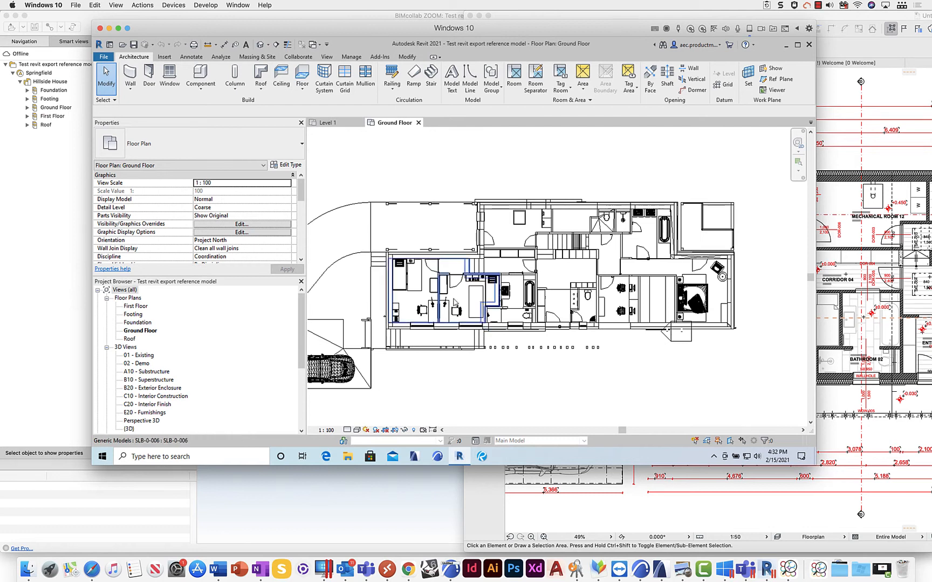
pyautogui.moveTo(516, 328); pyautogui.dragTo(574, 300, button='middle')
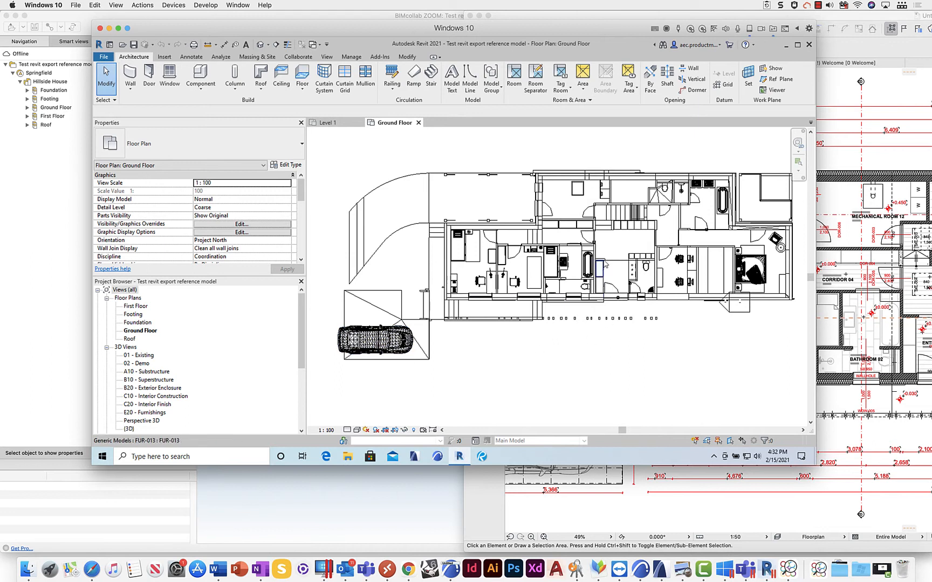
pyautogui.scroll(3, 598, 208)
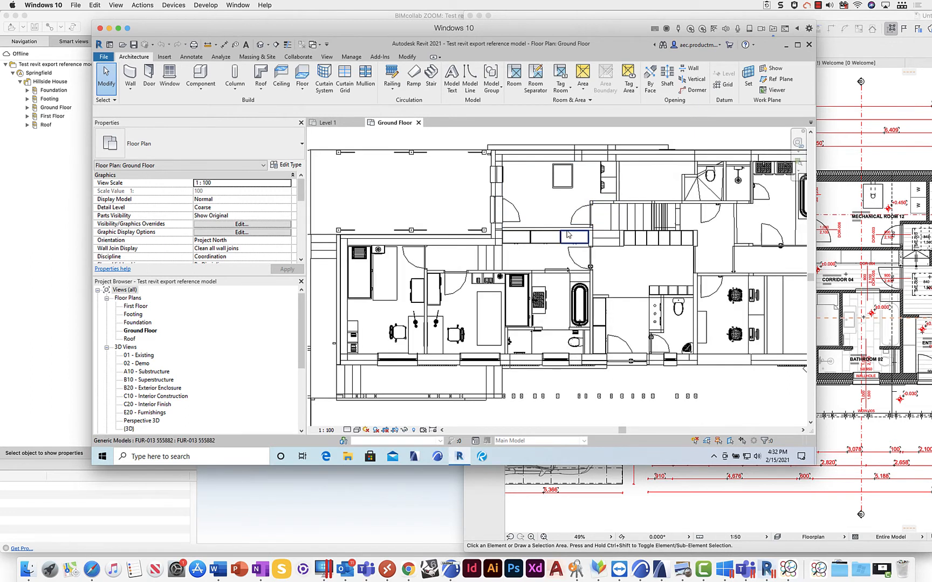
pyautogui.click(572, 228)
pyautogui.press('Escape')
pyautogui.moveTo(510, 241); pyautogui.dragTo(395, 261, button='middle')
pyautogui.moveTo(669, 345); pyautogui.dragTo(485, 284, button='middle')
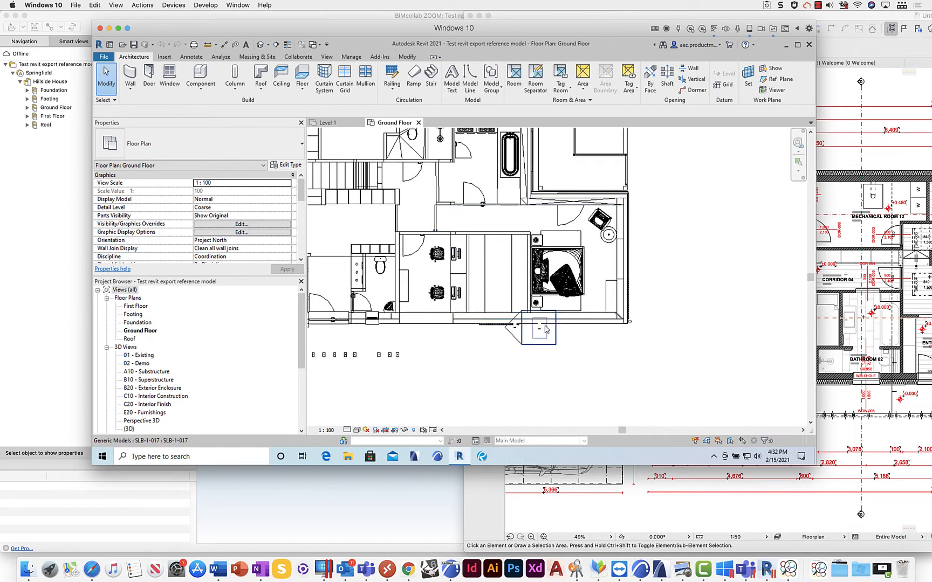
pyautogui.scroll(-3, 453, 341)
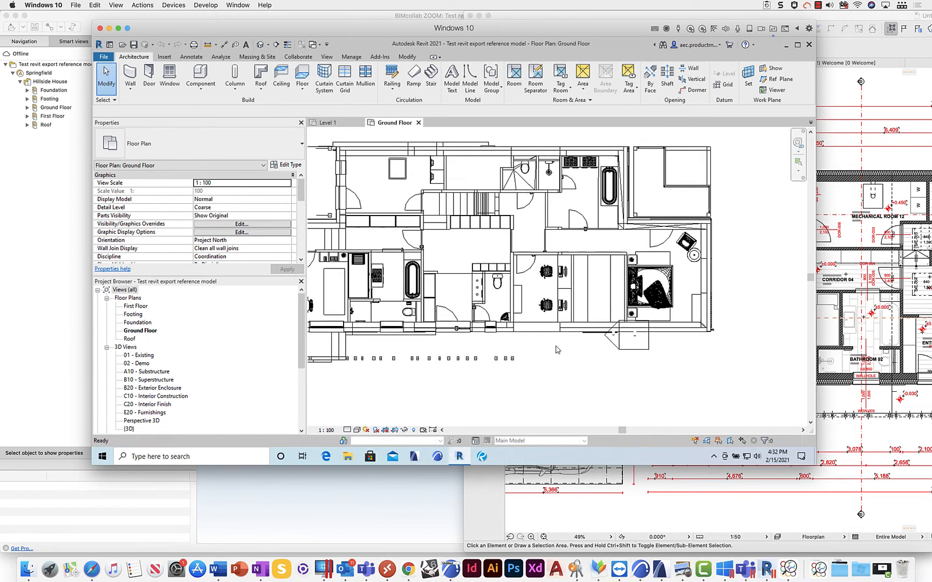
pyautogui.moveTo(463, 343); pyautogui.dragTo(561, 346, button='middle')
pyautogui.scroll(-3, 465, 250)
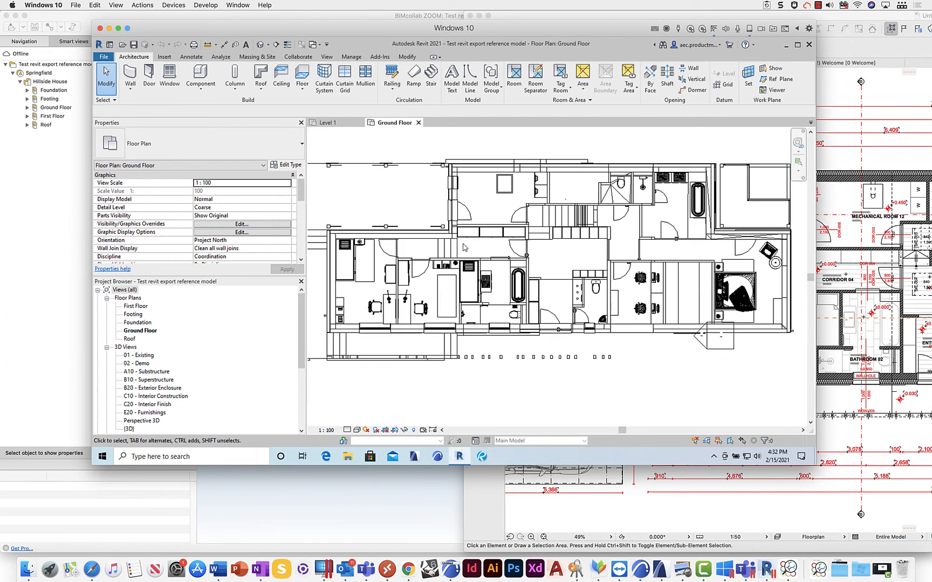
pyautogui.moveTo(446, 272); pyautogui.dragTo(465, 251, button='middle')
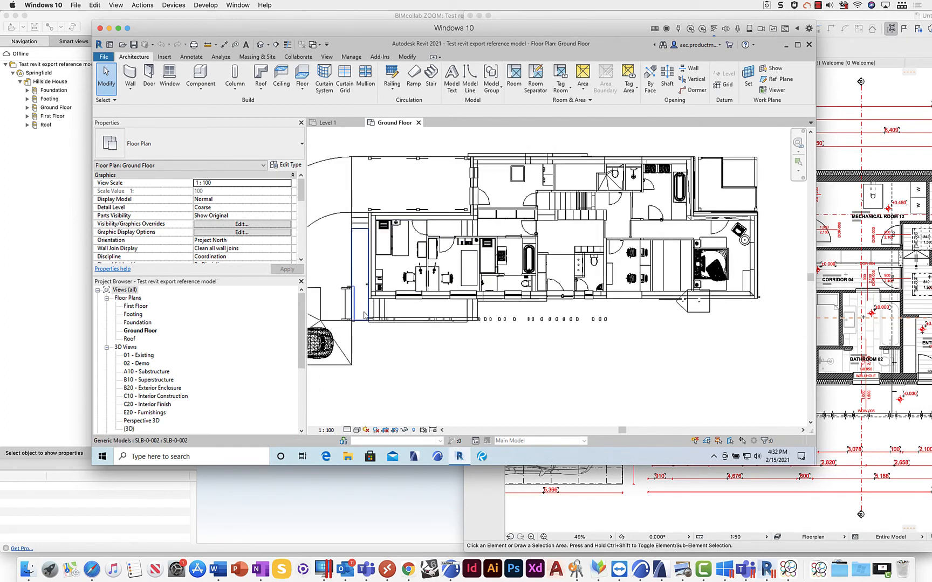
# Open the Perspective 3D view and orbit the house to a raised angle showing its front facade and roof
pyautogui.scroll(-1, 148, 418)
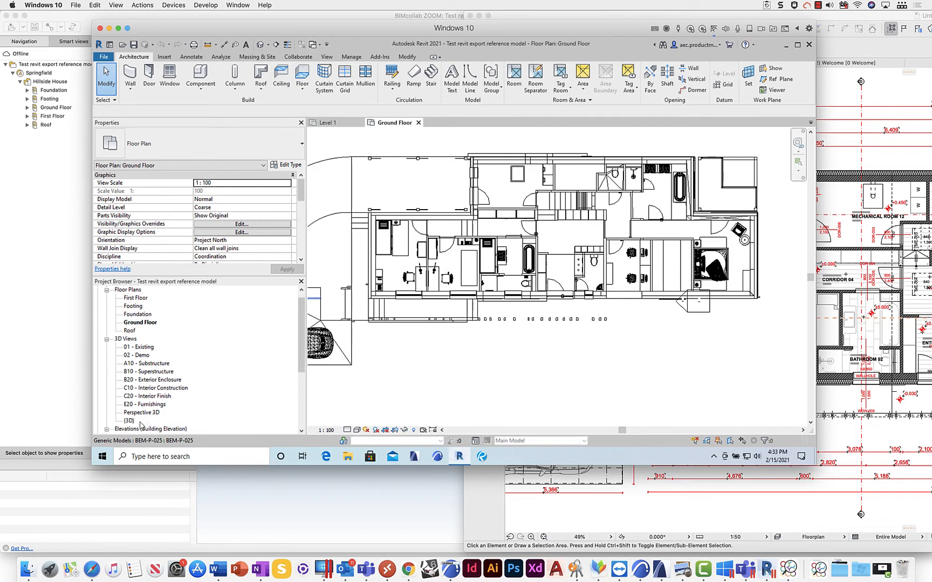
pyautogui.doubleClick(149, 413)
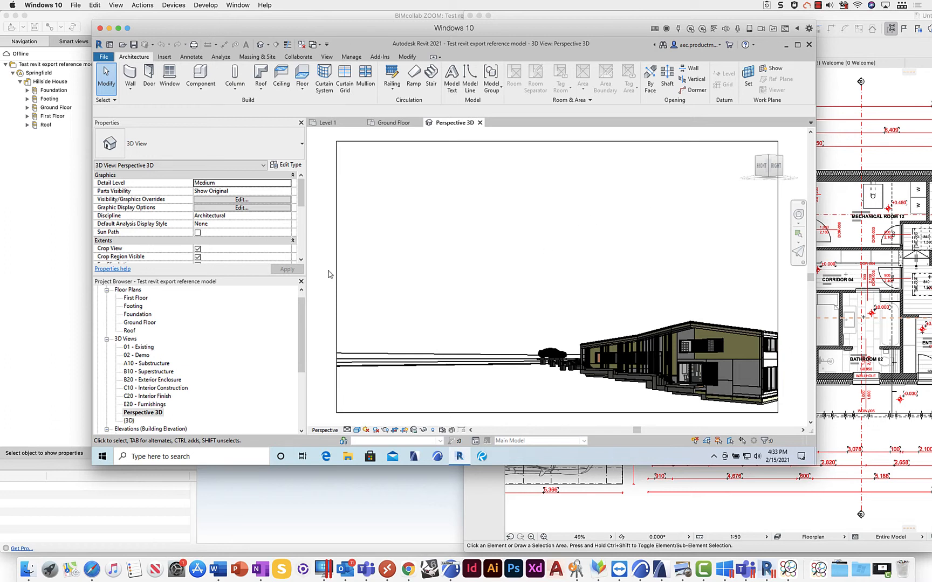
pyautogui.press('3')
pyautogui.press('f')
pyautogui.moveTo(558, 301); pyautogui.dragTo(624, 319)
pyautogui.press('Escape')
pyautogui.scroll(5, 614, 272)
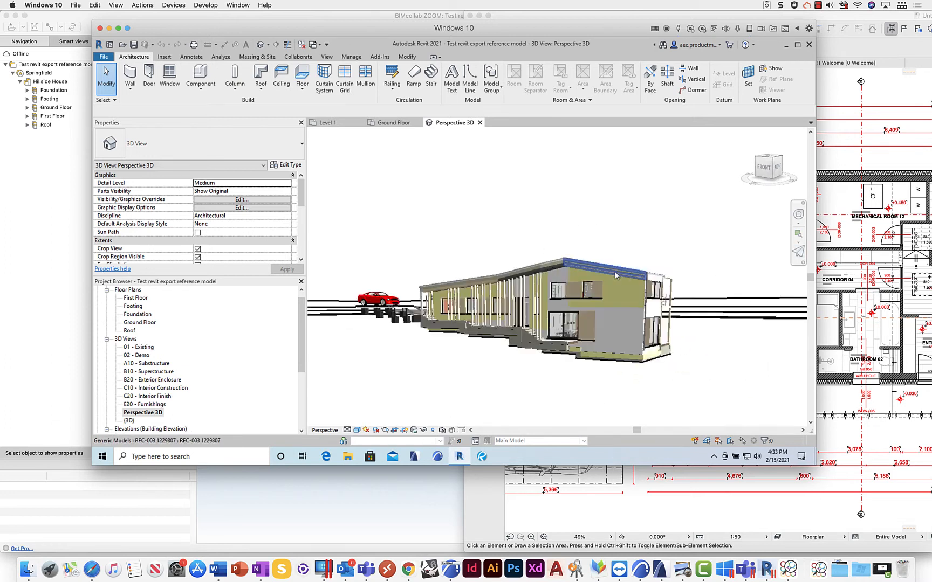
pyautogui.click(616, 278)
pyautogui.keyDown('shift'); pyautogui.moveTo(616, 278); pyautogui.dragTo(542, 322, button='middle'); pyautogui.keyUp('shift')
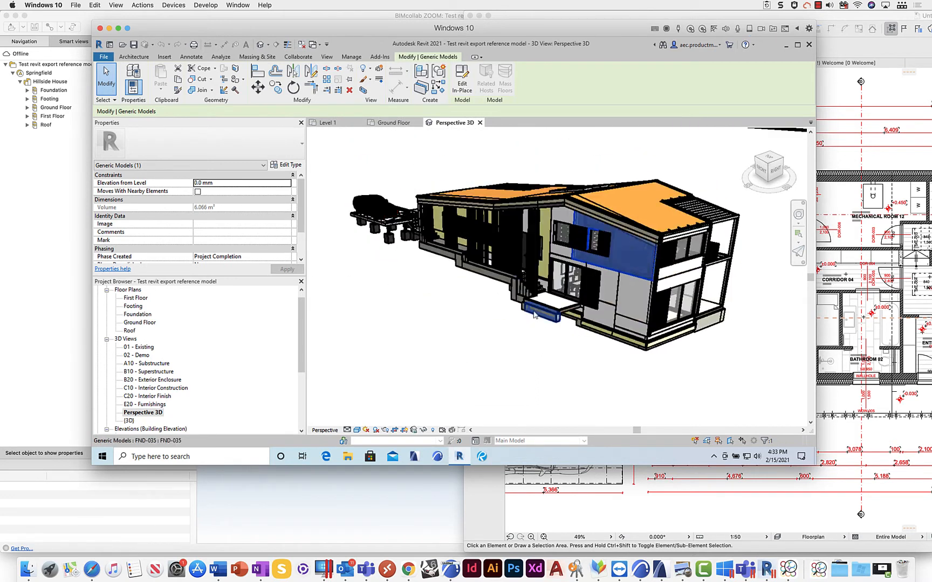
pyautogui.click(499, 310)
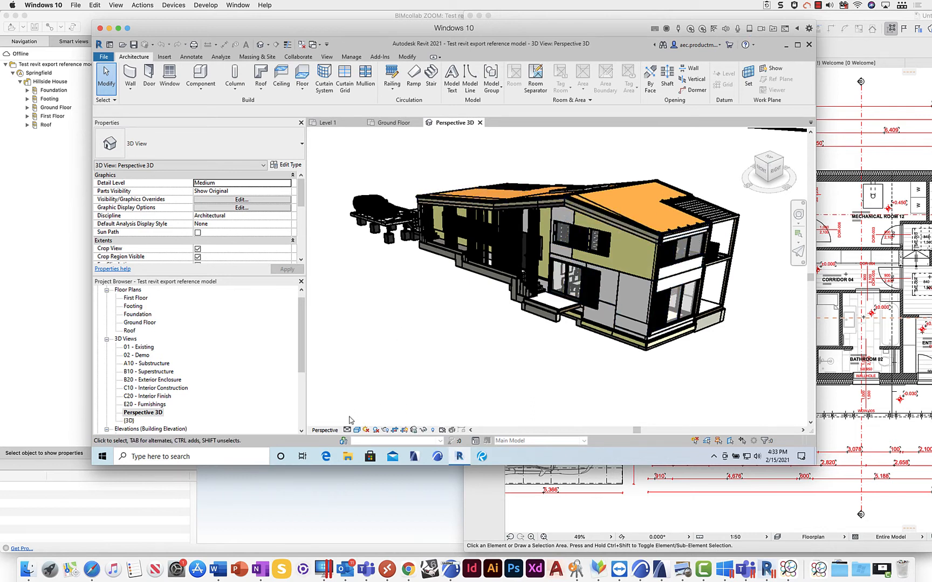
# Set the perspective view's detail level to Fine and its visual style to Realistic
pyautogui.click(348, 430)
pyautogui.click(359, 420)
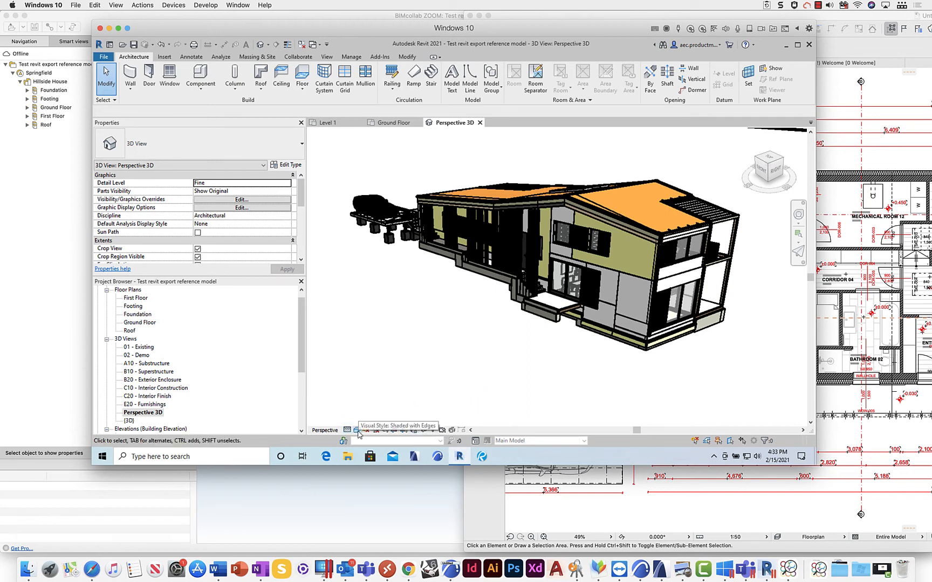
pyautogui.click(357, 431)
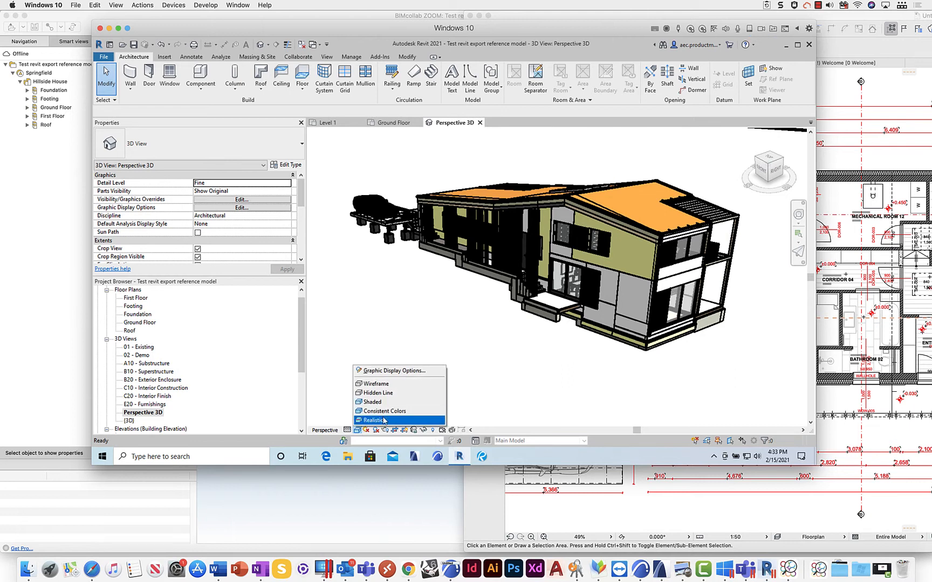
pyautogui.click(378, 420)
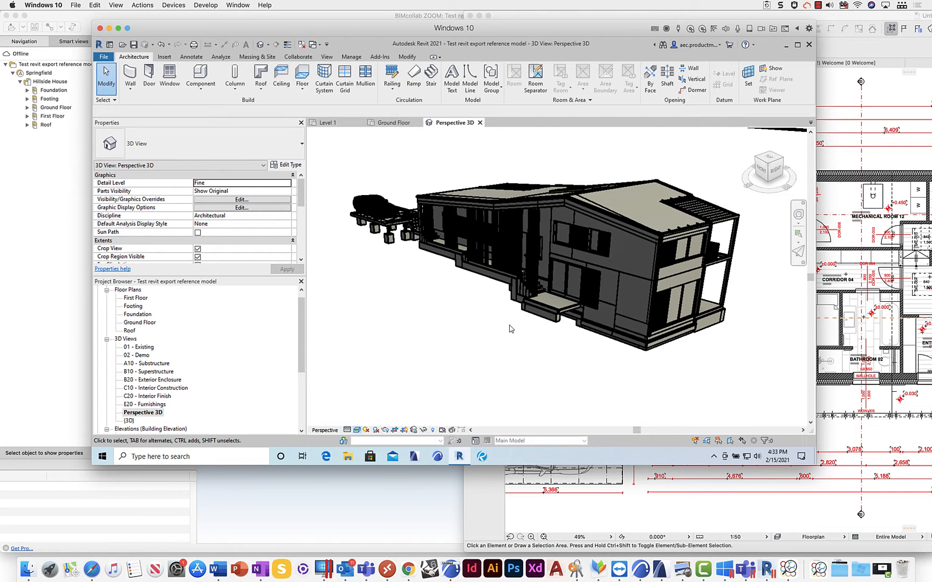
pyautogui.moveTo(487, 319)
pyautogui.keyDown('shift'); pyautogui.mouseDown(button='middle')
pyautogui.moveTo(476, 369)
pyautogui.moveTo(476, 339)
pyautogui.moveTo(538, 346)
pyautogui.moveTo(480, 324)
pyautogui.mouseUp(button='middle'); pyautogui.keyUp('shift')
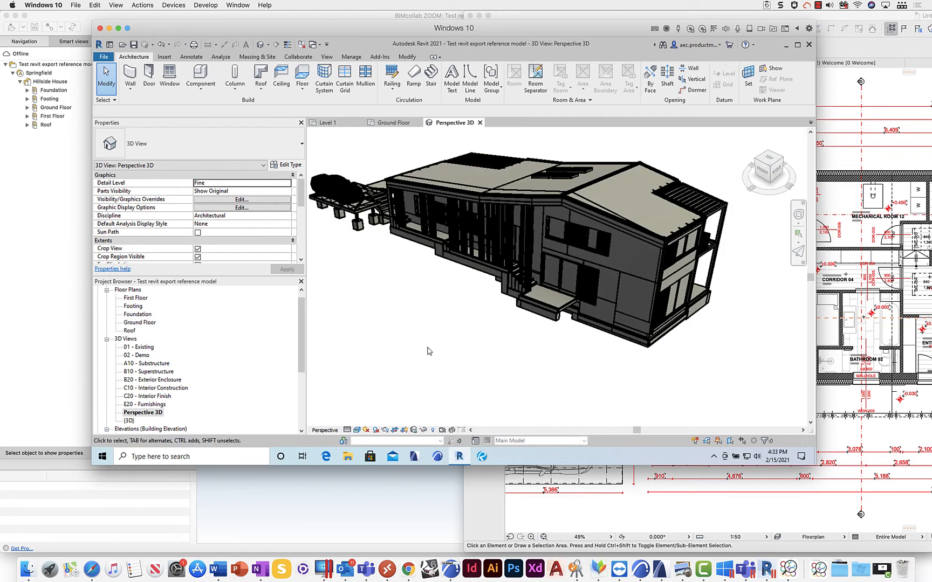
# Turn off view cropping and the visible crop region for the perspective view, and inspect the front facade up close
pyautogui.click(356, 430)
pyautogui.click(357, 430)
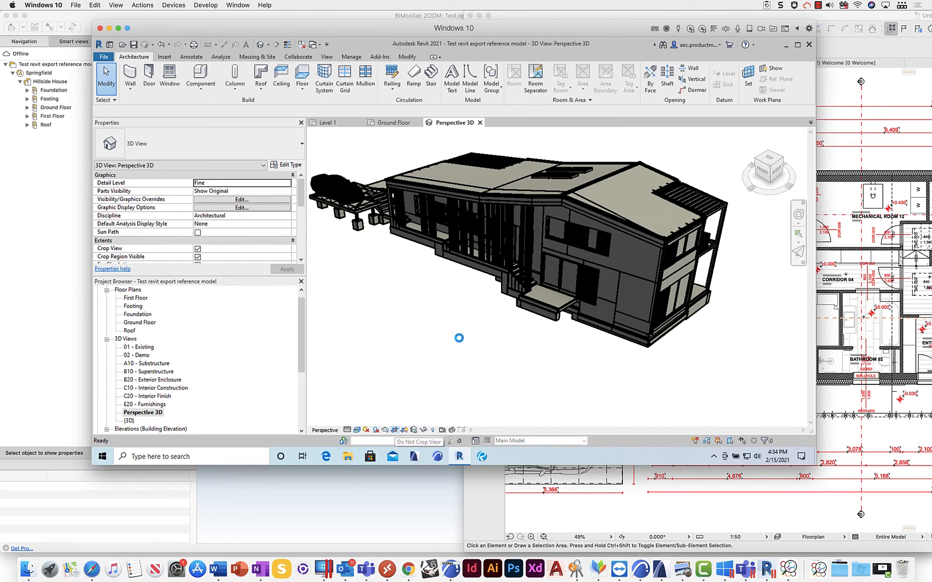
pyautogui.scroll(-3, 565, 277)
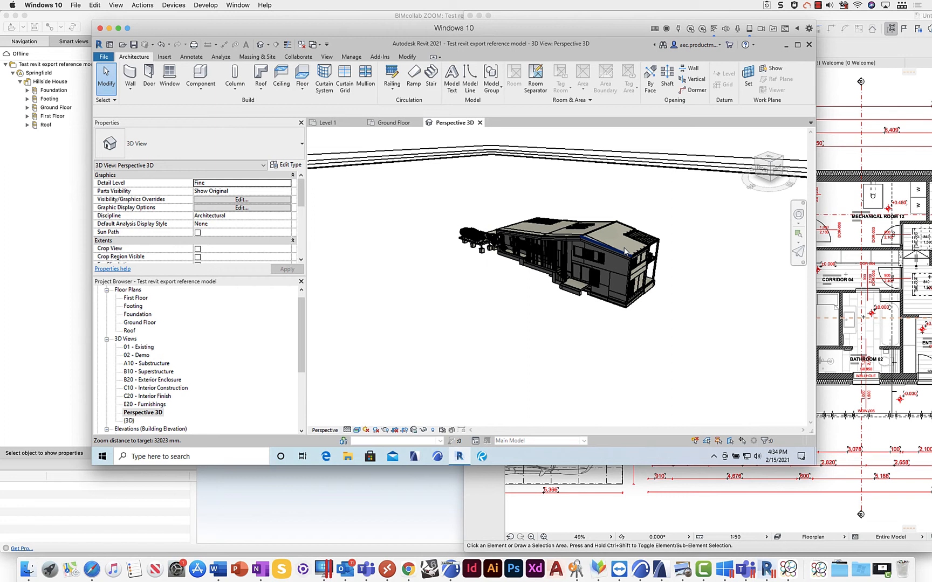
pyautogui.scroll(5, 516, 280)
pyautogui.scroll(1, 516, 280)
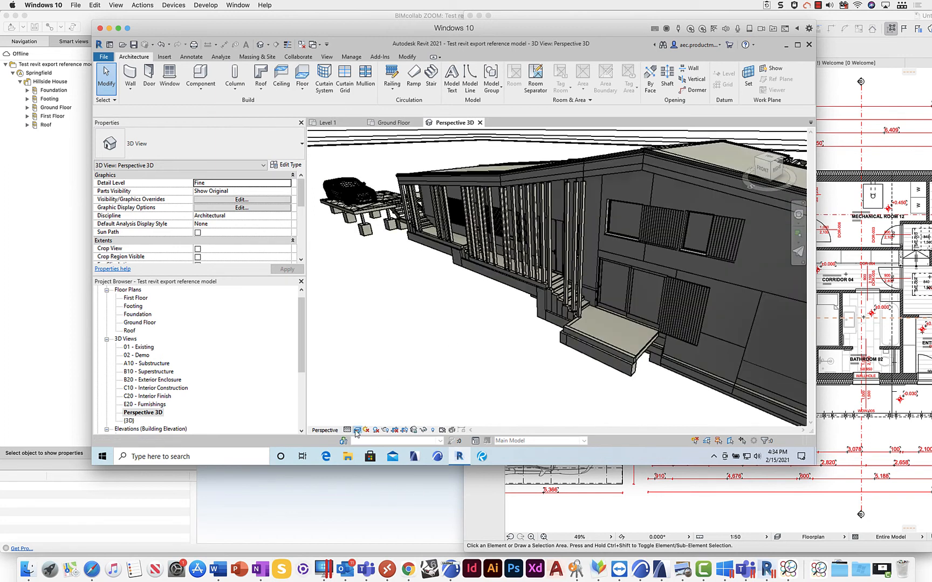
# Set the perspective view's visual style to Consistent Colors and inspect the end facade and furnished living room interior
pyautogui.click(357, 430)
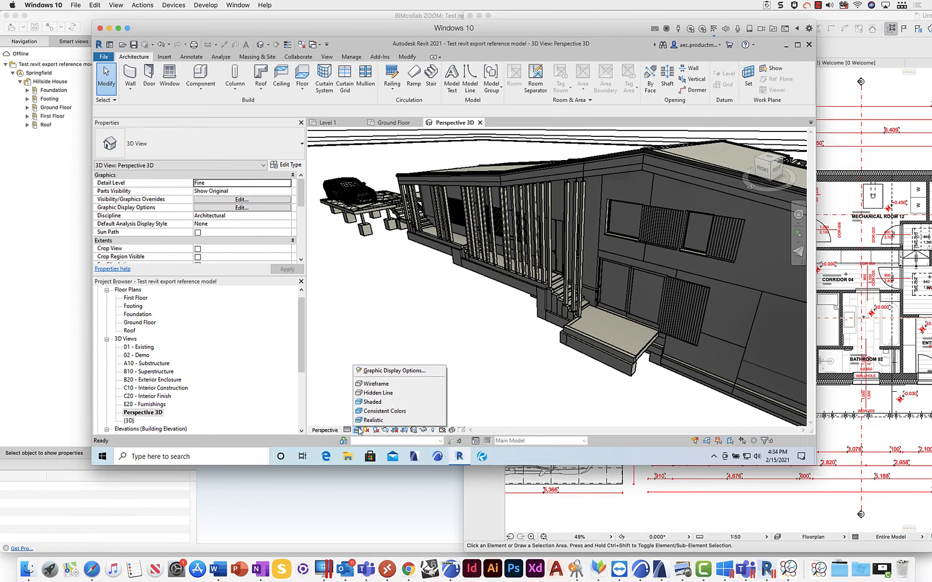
pyautogui.click(381, 412)
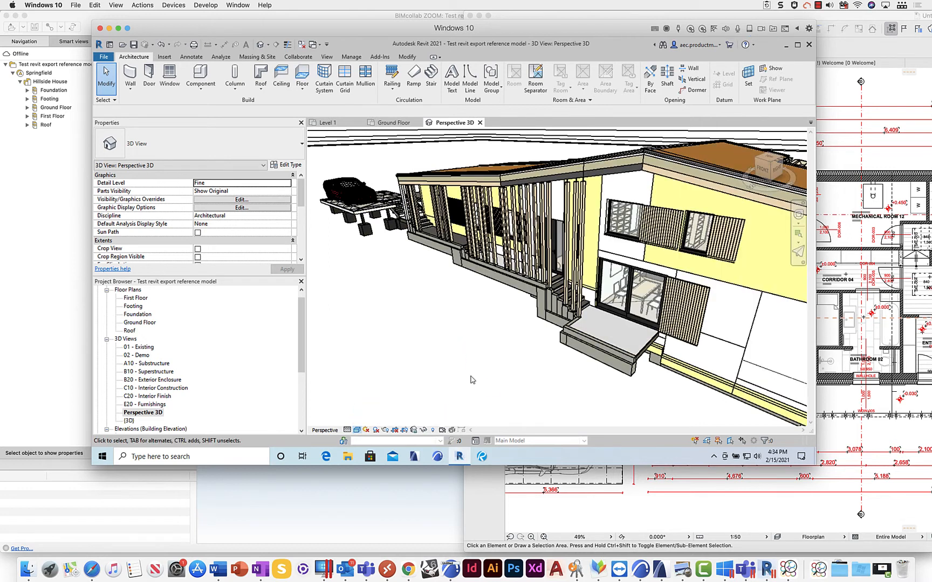
pyautogui.scroll(-3, 492, 275)
pyautogui.keyDown('shift'); pyautogui.moveTo(679, 316); pyautogui.dragTo(559, 303, button='middle'); pyautogui.keyUp('shift')
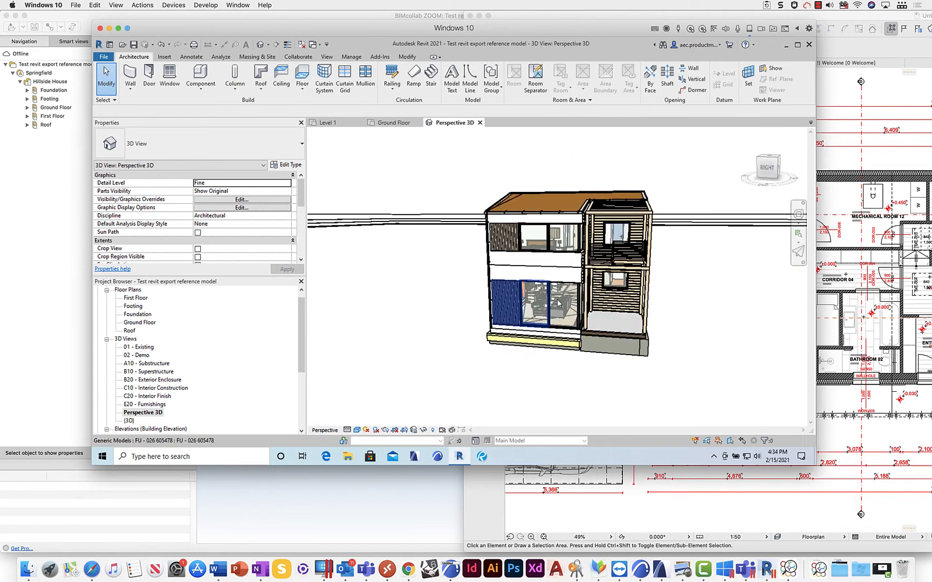
pyautogui.scroll(10, 557, 305)
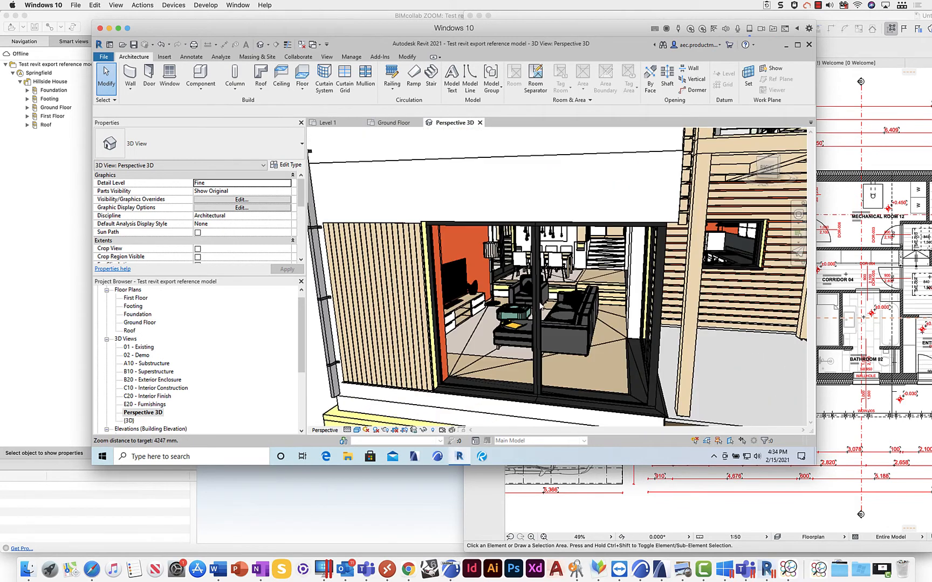
pyautogui.scroll(8, 539, 304)
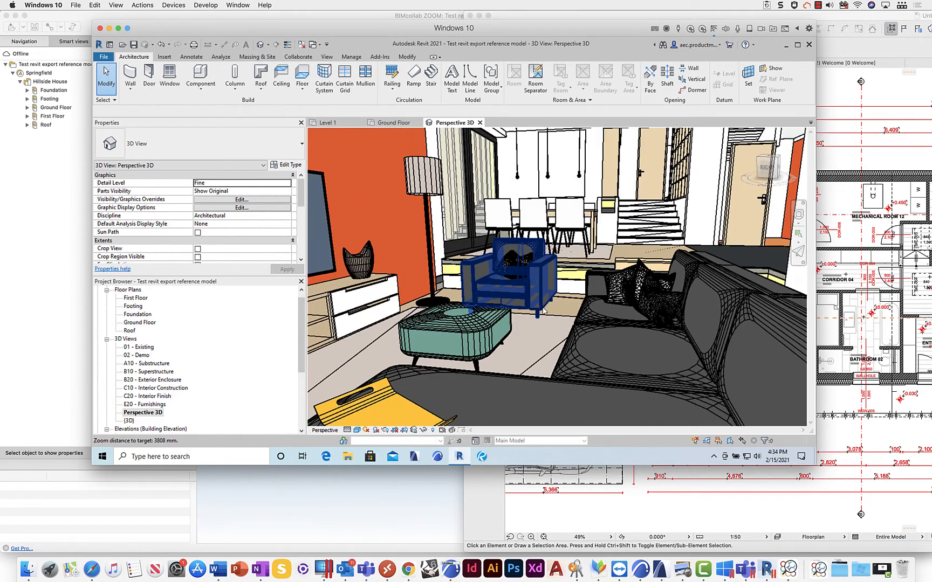
pyautogui.moveTo(557, 321)
pyautogui.keyDown('shift'); pyautogui.mouseDown(button='middle')
pyautogui.moveTo(549, 335)
pyautogui.moveTo(508, 331)
pyautogui.moveTo(612, 335)
pyautogui.moveTo(566, 333)
pyautogui.mouseUp(button='middle'); pyautogui.keyUp('shift')
pyautogui.scroll(-10, 566, 333)
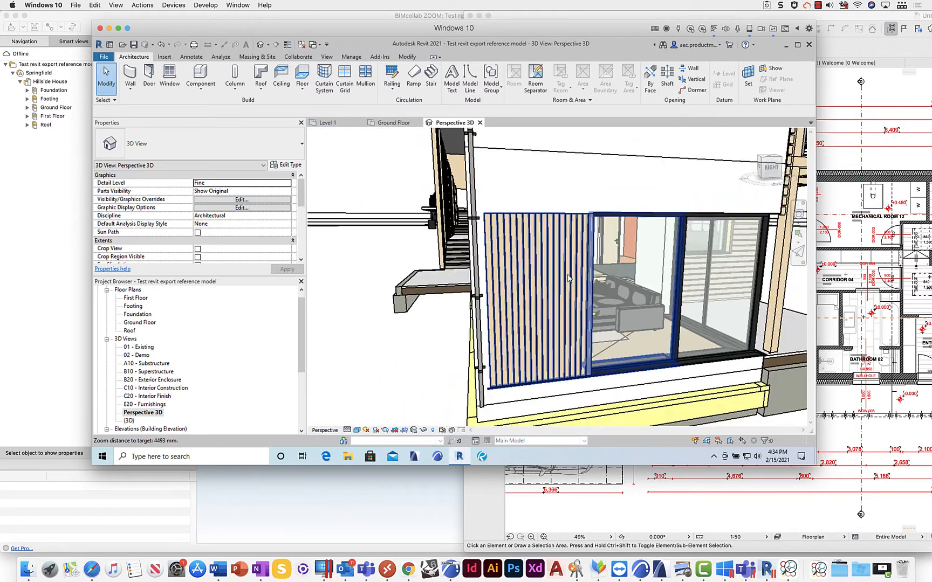
pyautogui.scroll(-5, 568, 276)
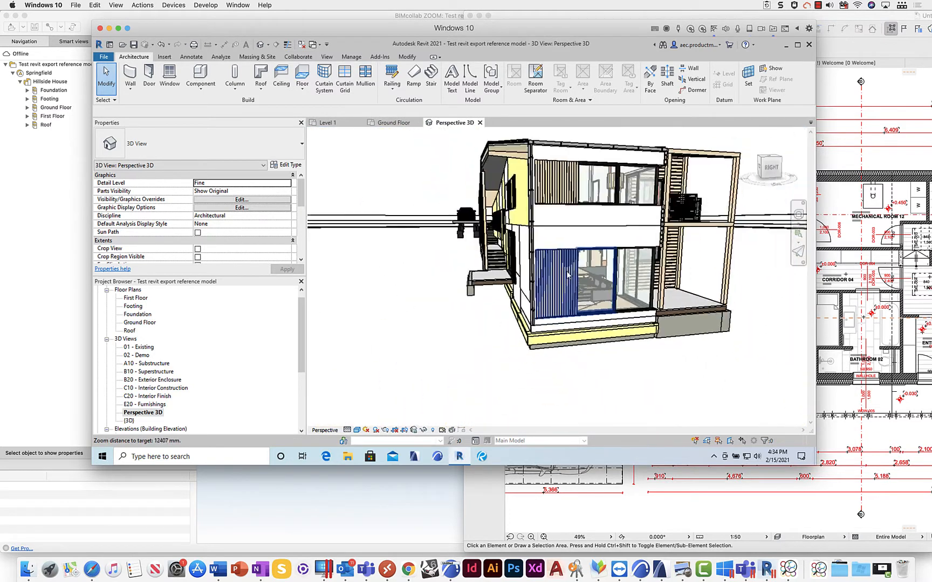
# In the Ground Floor plan, draw a horizontal building section line through the full length of the house
pyautogui.click(395, 123)
pyautogui.scroll(-3, 532, 272)
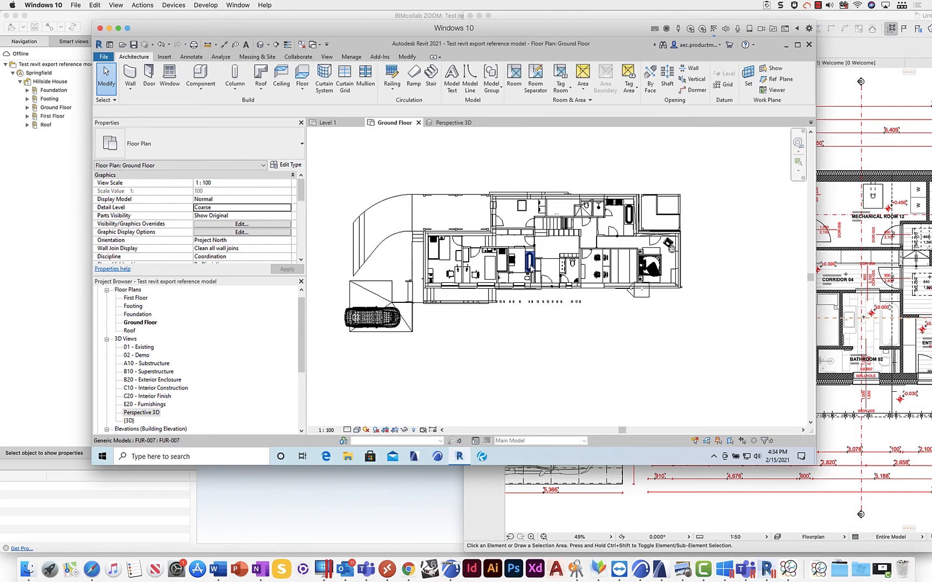
pyautogui.click(528, 264)
pyautogui.rightClick(568, 288)
pyautogui.click(603, 325)
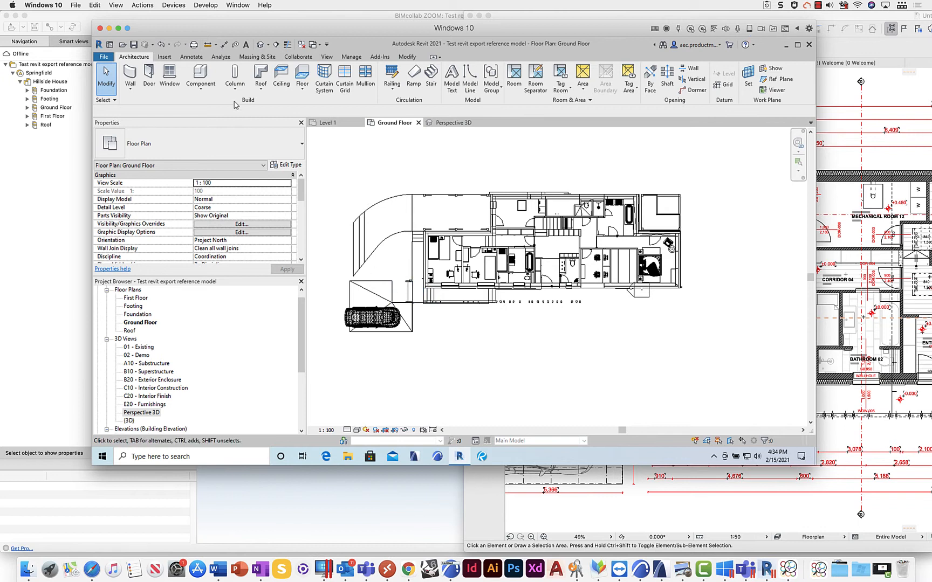
pyautogui.click(276, 45)
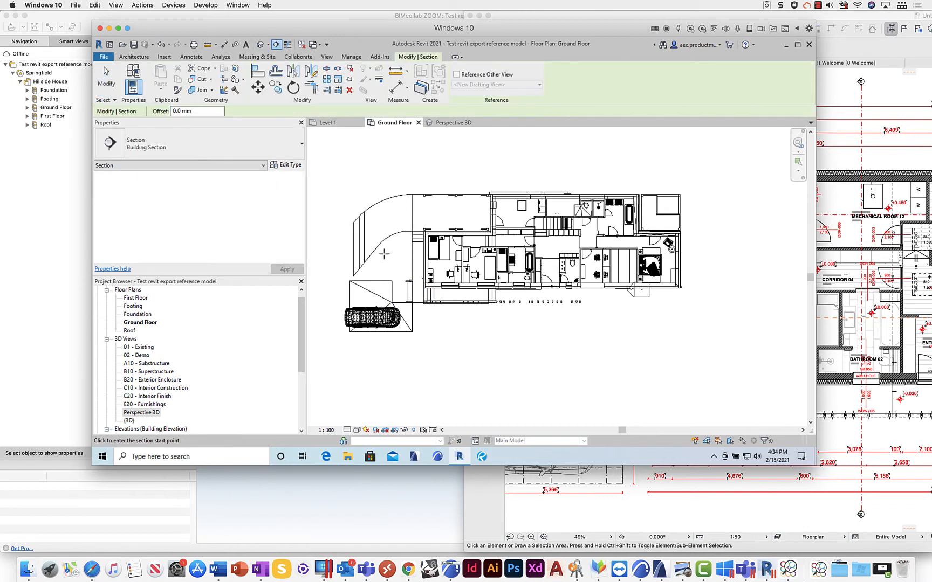
pyautogui.click(384, 253)
pyautogui.click(715, 255)
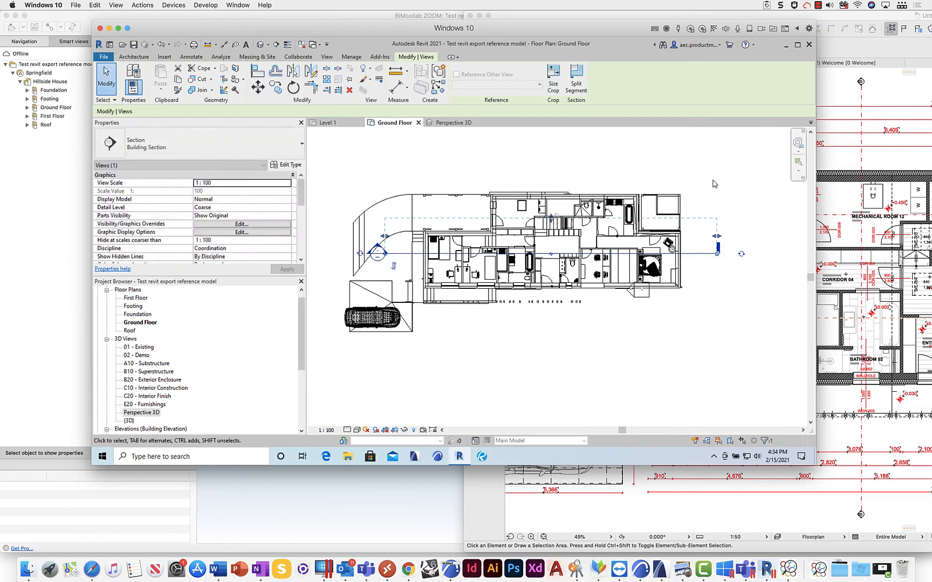
pyautogui.press('Escape')
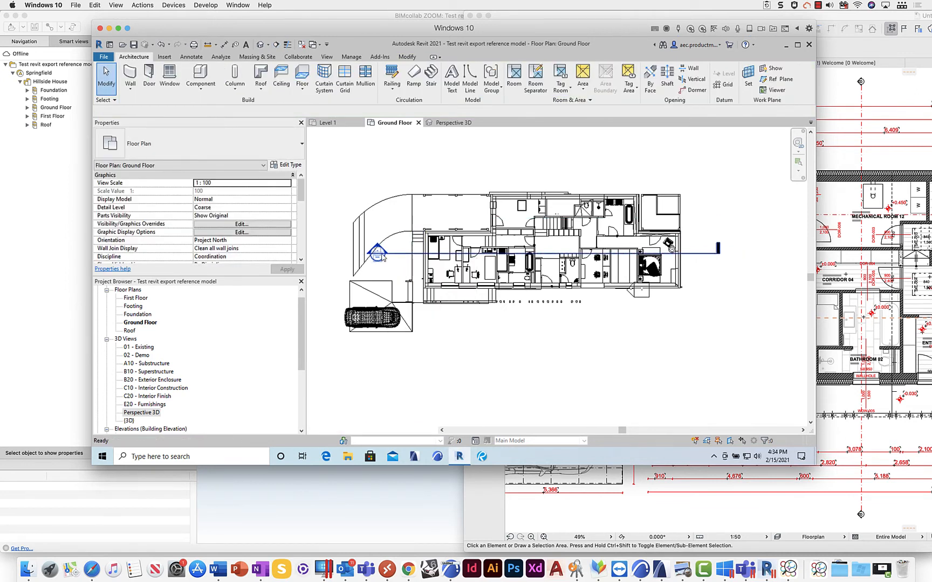
# Open the new section's view, examine the cut floors, roof and levels, and return to the Ground Floor plan
pyautogui.doubleClick(386, 256)
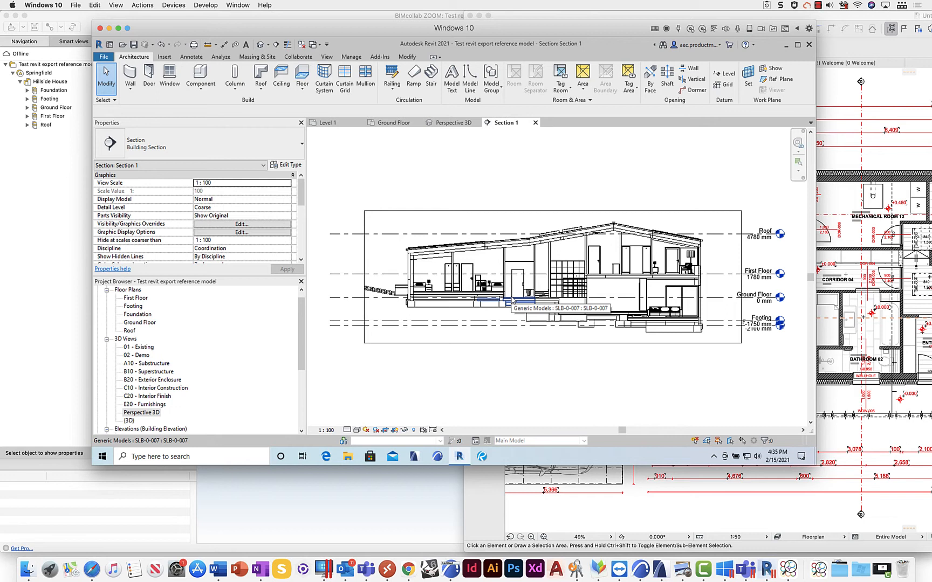
pyautogui.scroll(1, 593, 318)
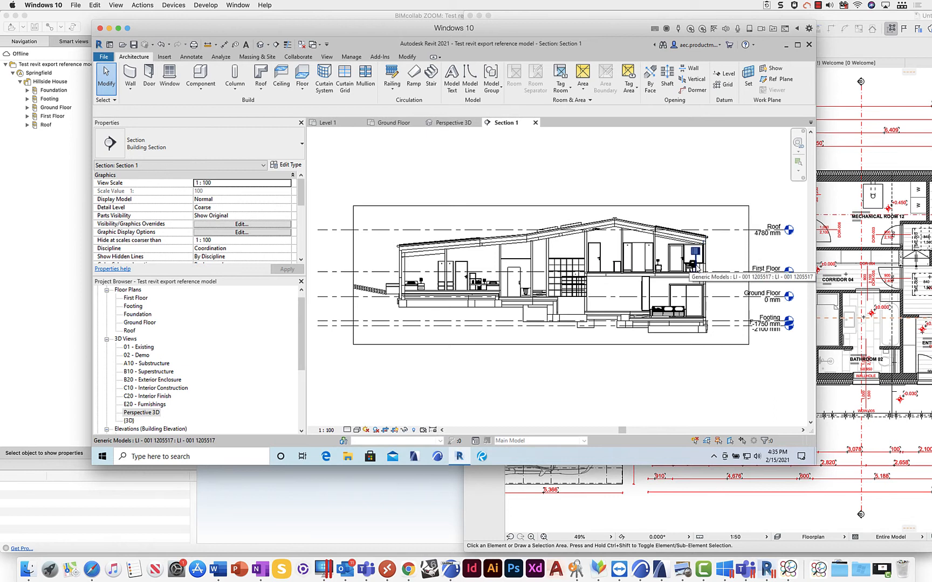
pyautogui.scroll(1, 698, 269)
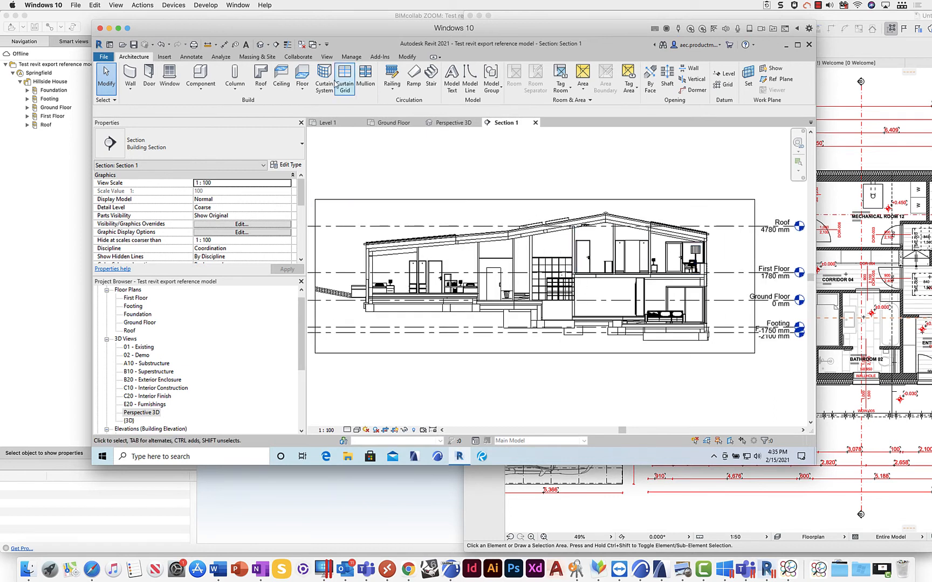
pyautogui.click(401, 125)
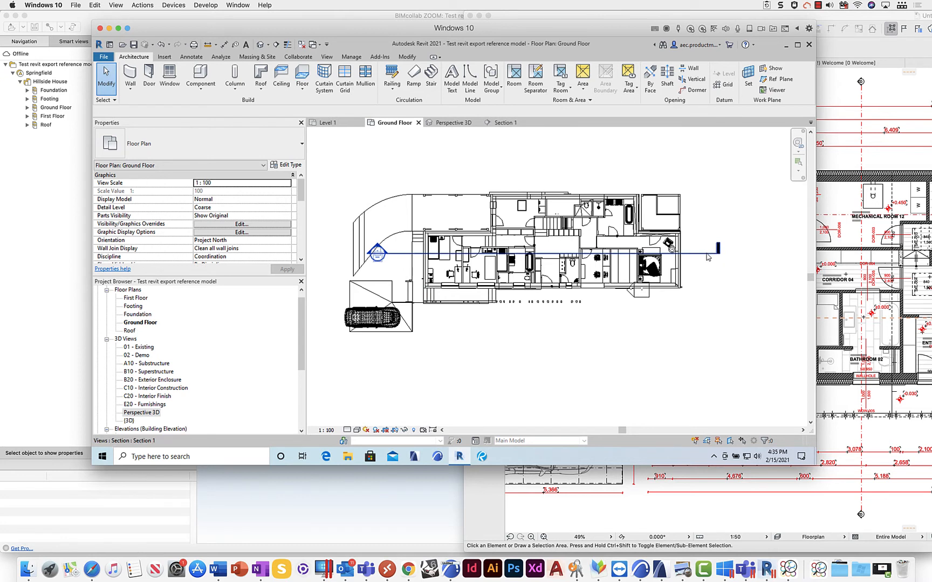
# Switch to Archicad and reposition its window to show the whole Ground Floor plan
pyautogui.click(663, 18)
pyautogui.moveTo(664, 19); pyautogui.dragTo(487, 19)
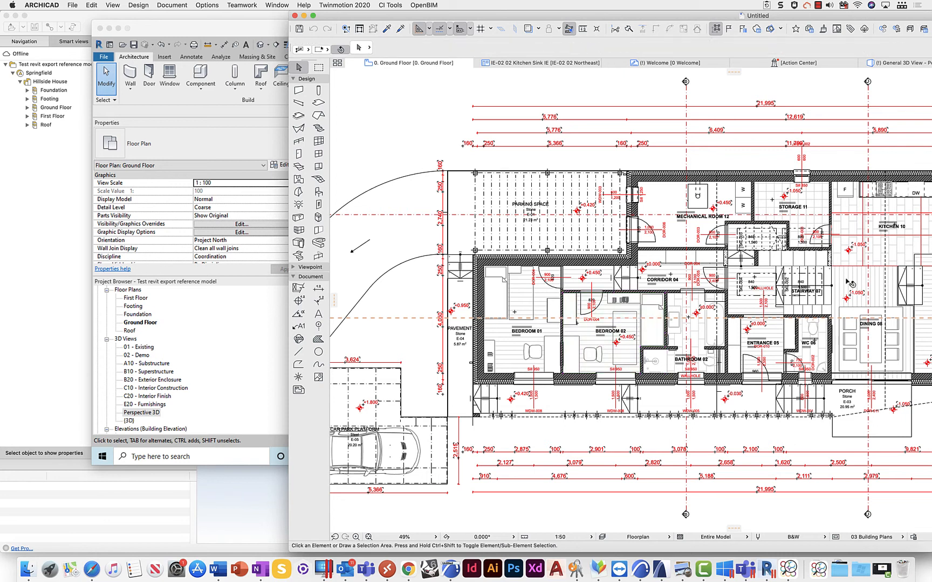
pyautogui.moveTo(804, 18); pyautogui.dragTo(514, 18)
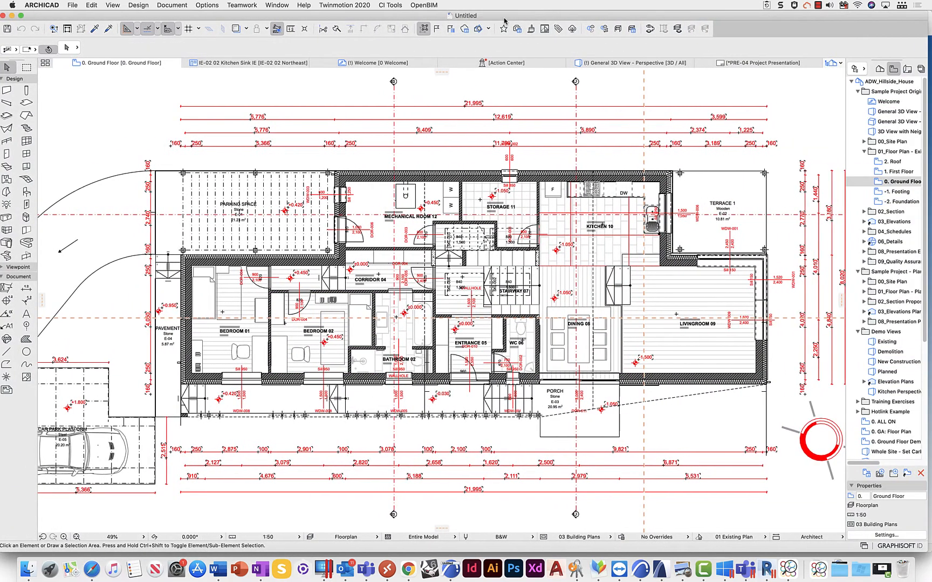
# Save the Ground Floor plan as a DWG file named General Export IFC in the IFC Test folder, using the 01 For further editing translator
pyautogui.click(76, 4)
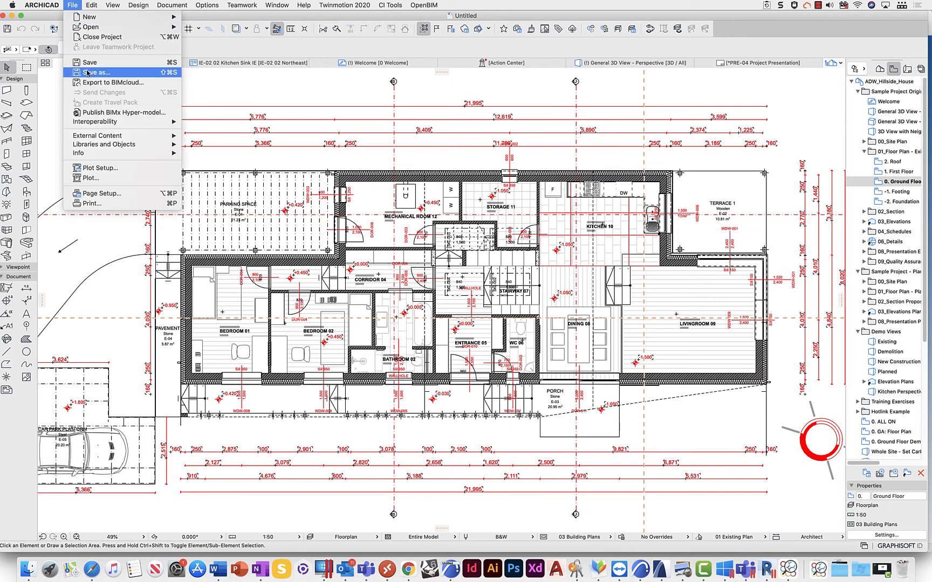
pyautogui.click(432, 229)
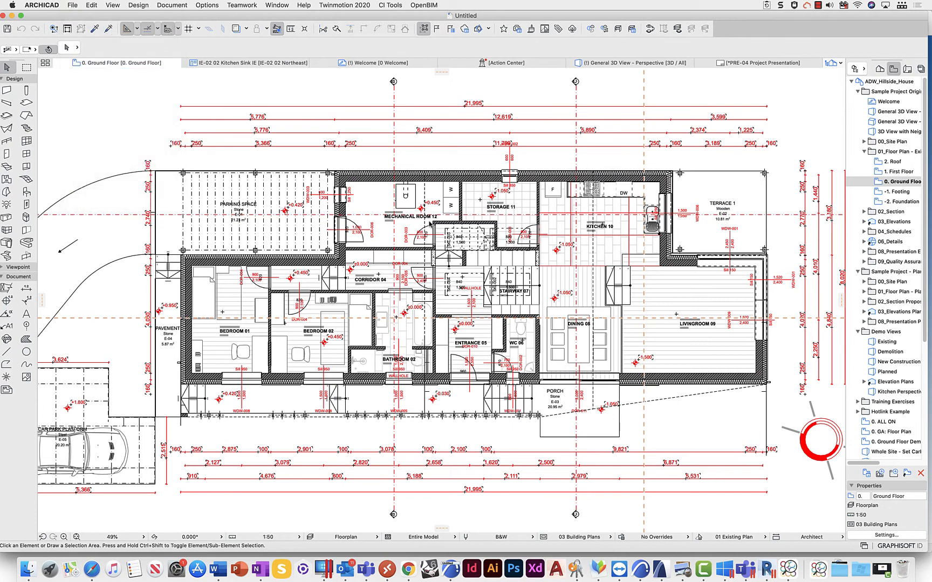
pyautogui.click(440, 269)
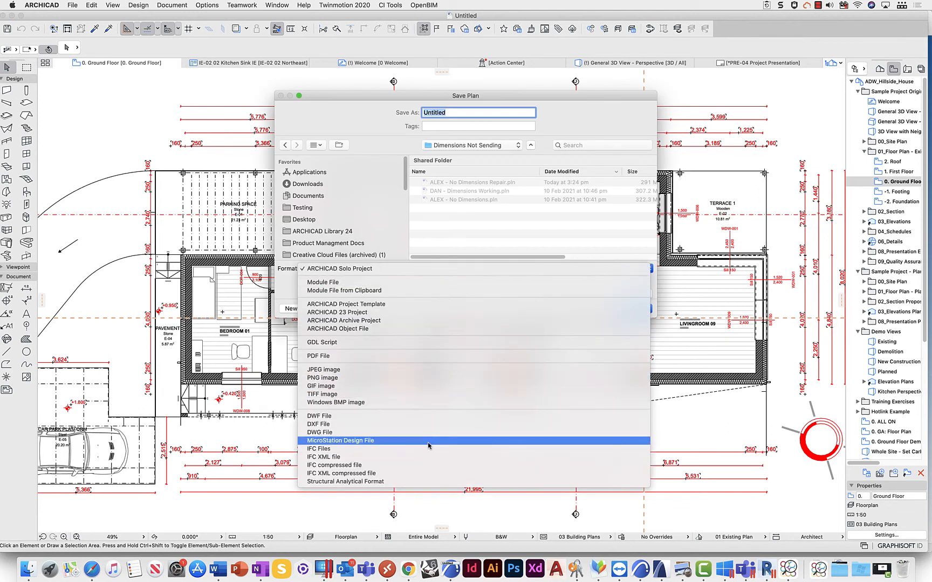
pyautogui.click(429, 433)
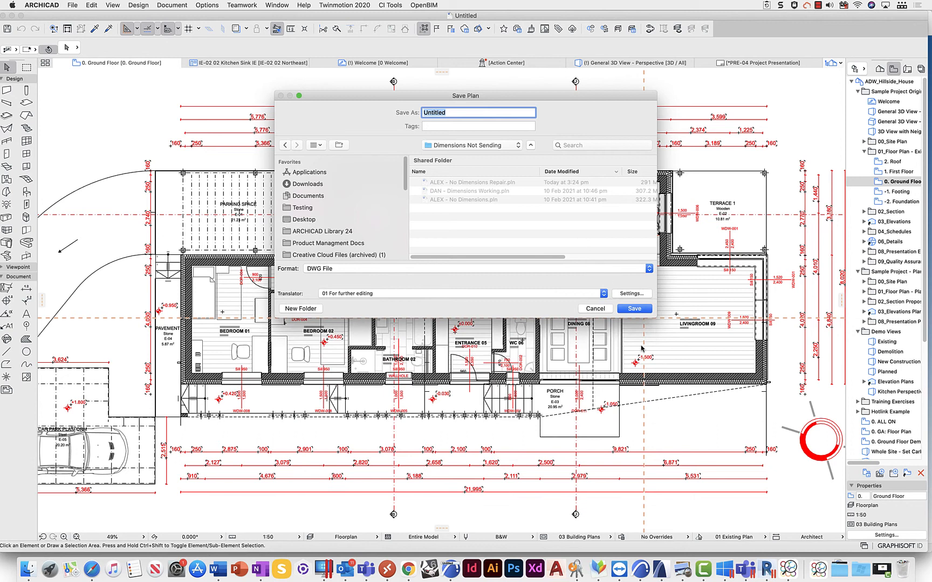
pyautogui.click(448, 147)
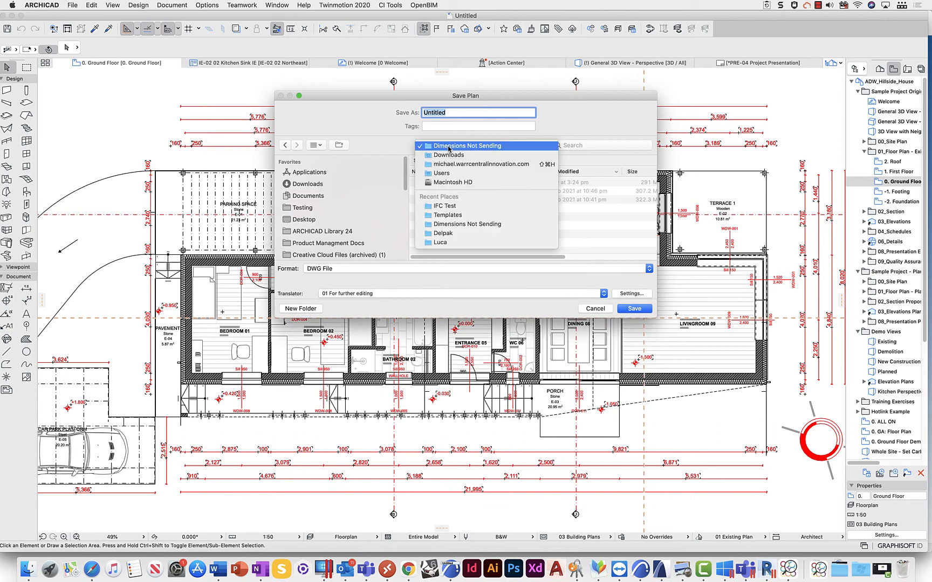
pyautogui.click(453, 210)
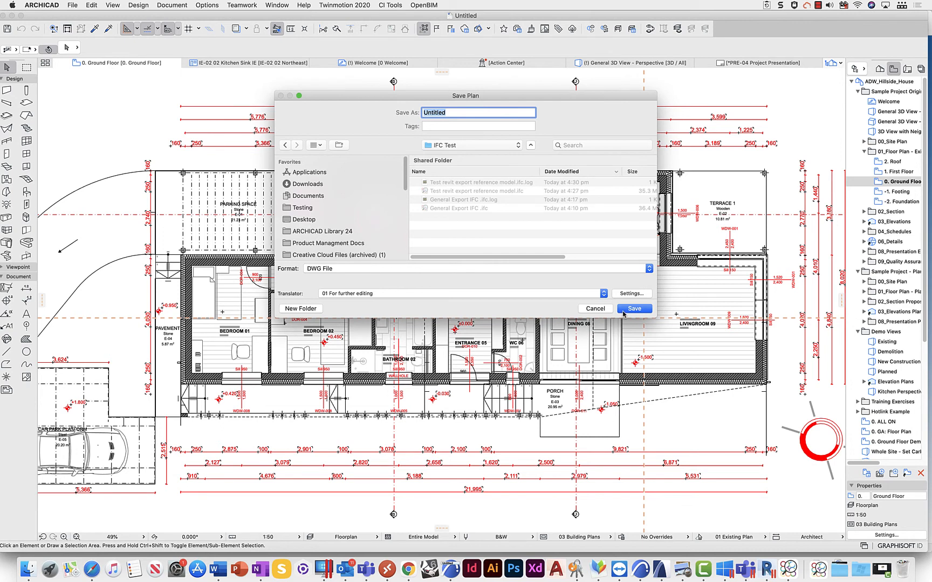
pyautogui.click(479, 209)
pyautogui.click(628, 312)
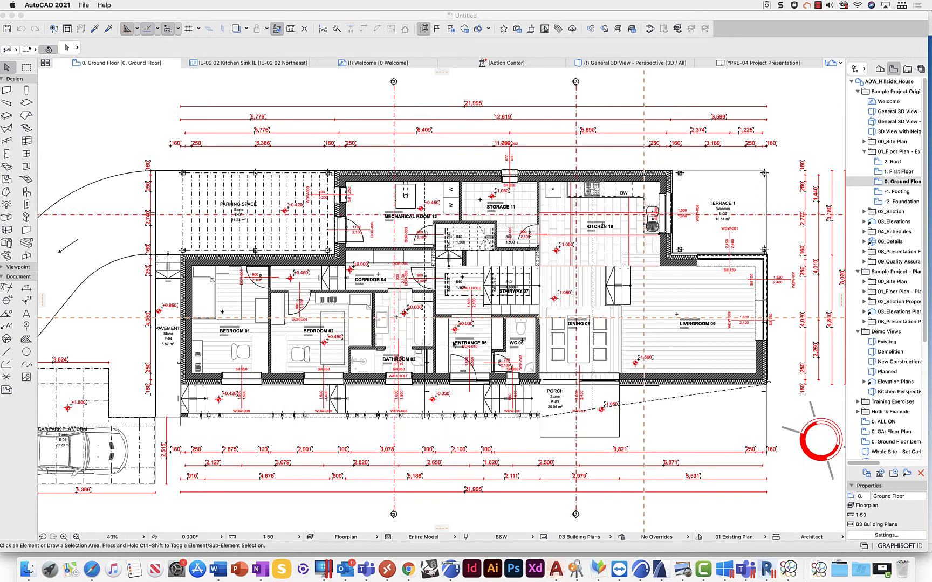
# Switch to AutoCAD and open General Export IFC .dwg from the Desktop's IFC Test folder, accepting the foreign DWG file
pyautogui.click(555, 569)
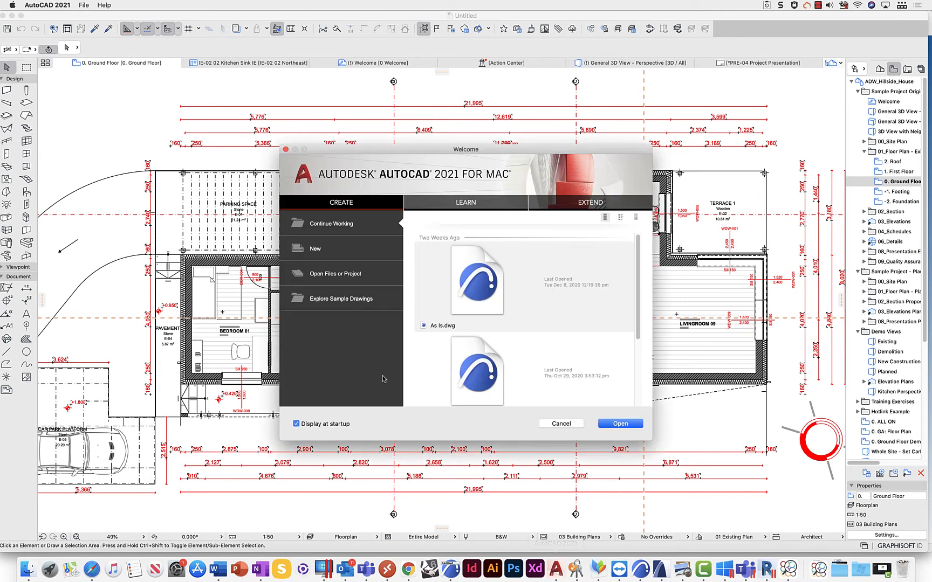
pyautogui.press('super+o')
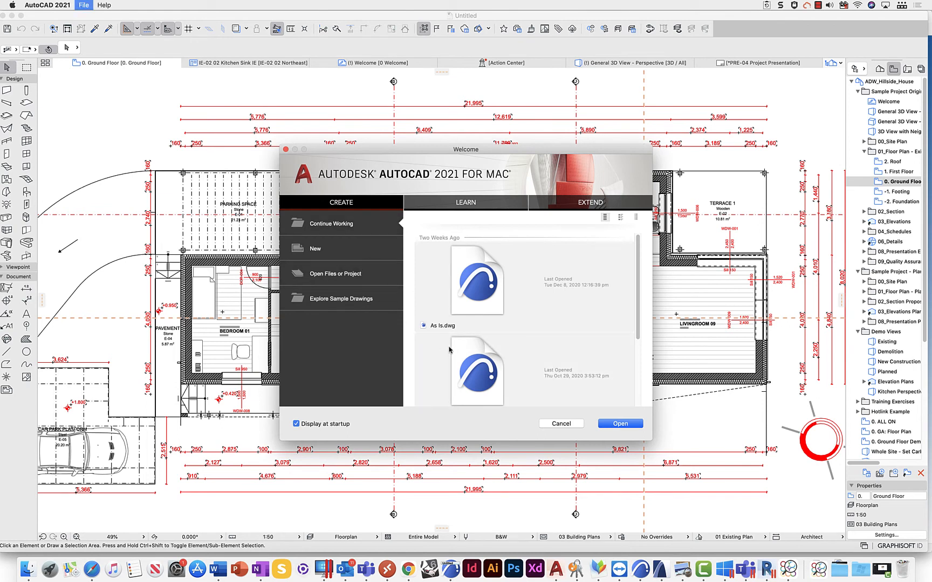
pyautogui.click(336, 274)
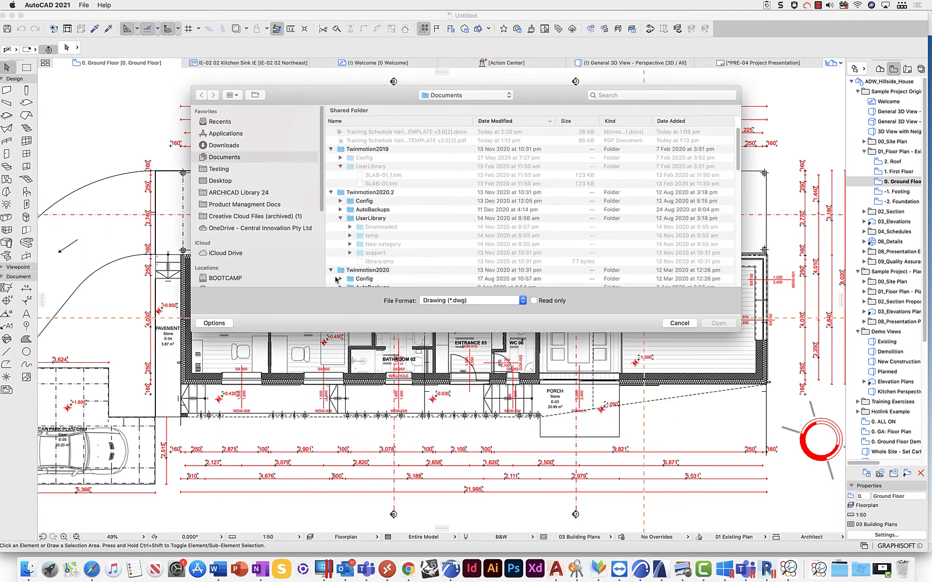
pyautogui.click(243, 181)
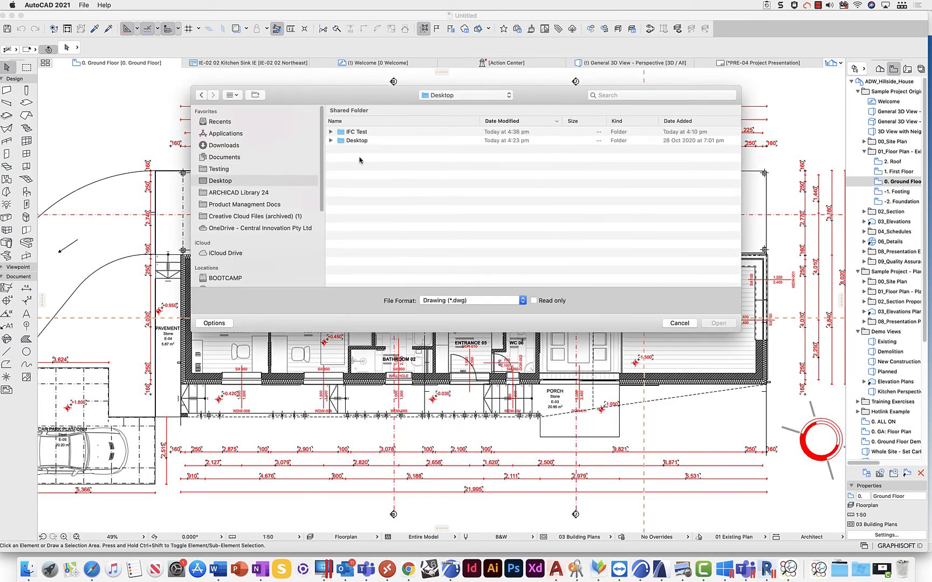
pyautogui.doubleClick(363, 133)
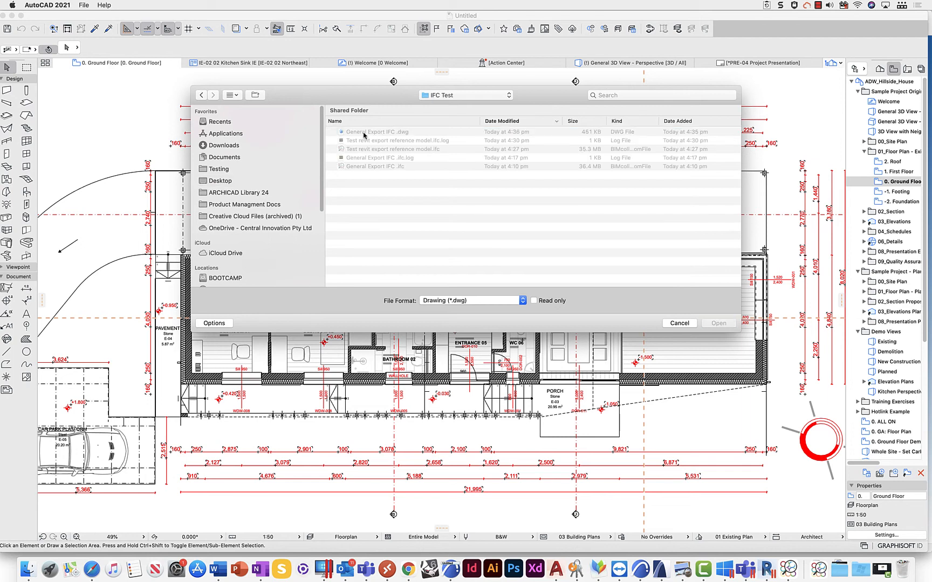
pyautogui.click(372, 133)
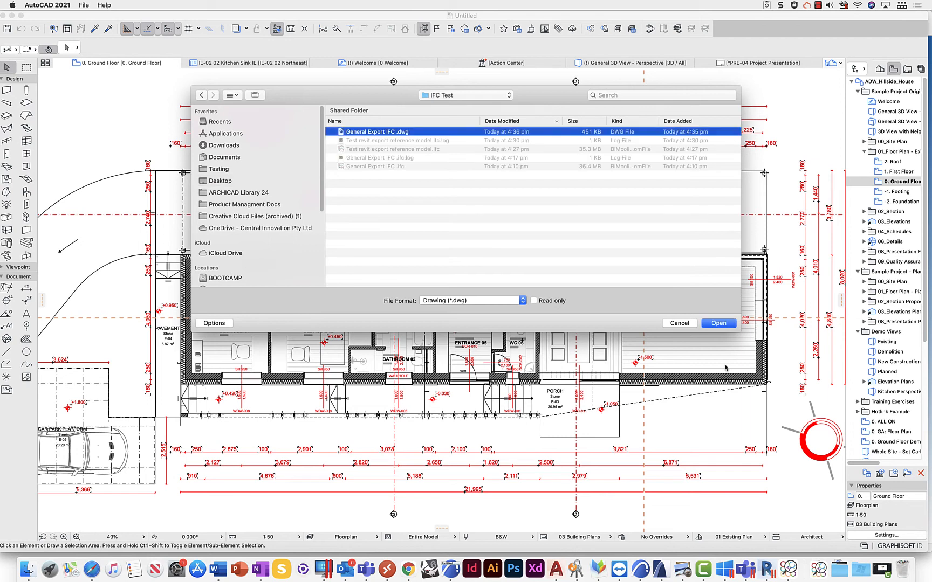
pyautogui.click(719, 324)
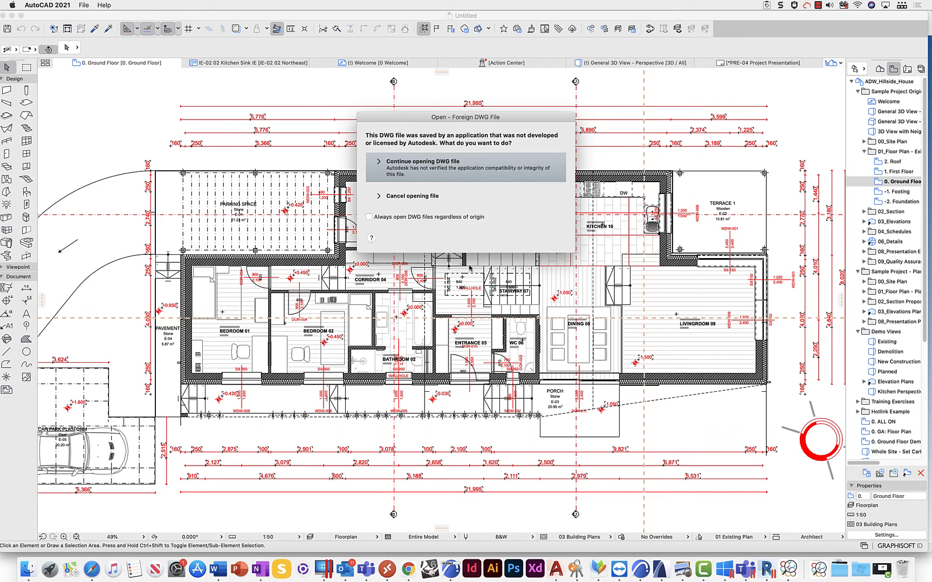
pyautogui.click(419, 178)
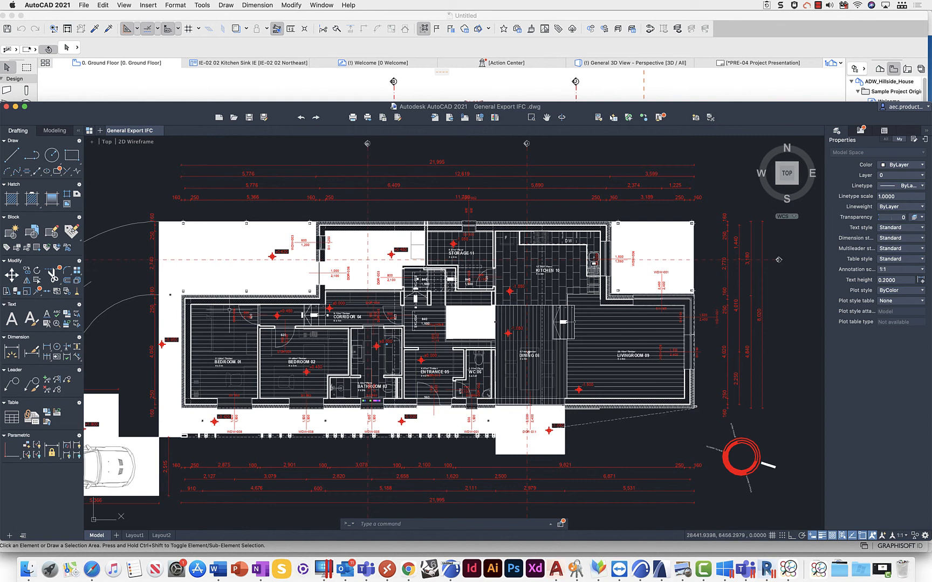
# Examine the exported floor plan's rooms, fills and dimensions, up close and as a whole drawing
pyautogui.scroll(1, 278, 342)
pyautogui.moveTo(277, 341); pyautogui.dragTo(318, 330, button='middle')
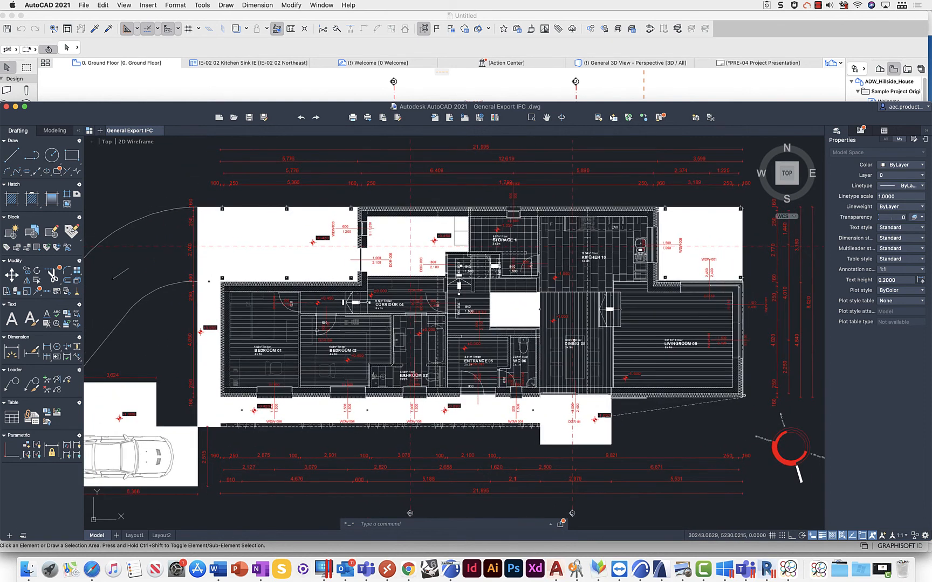
pyautogui.scroll(3, 318, 330)
pyautogui.scroll(-8, 318, 330)
pyautogui.scroll(3, 318, 331)
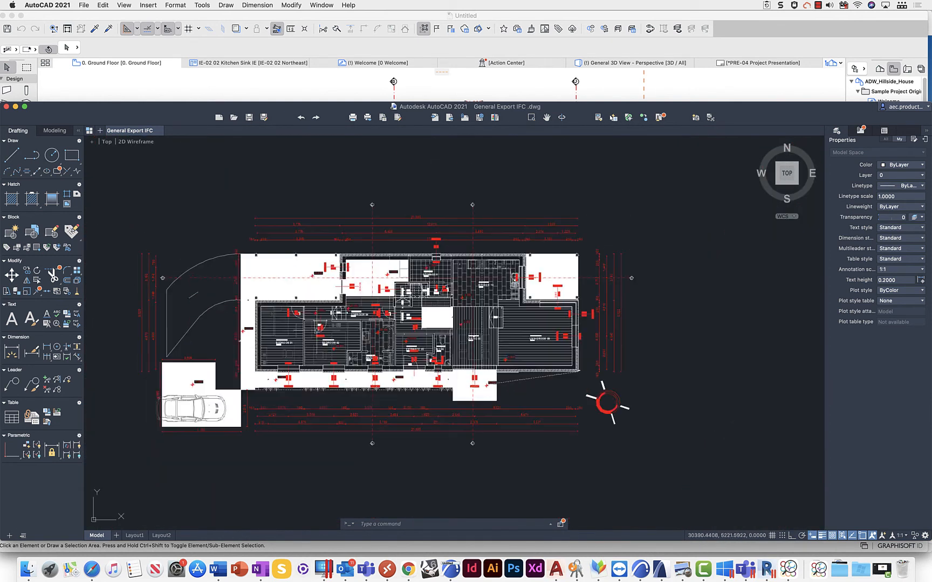
# Leave the AutoCAD plan, return to Archicad, and switch to Revit in the Windows 10 virtual machine with the Perspective 3D view open
pyautogui.moveTo(318, 330); pyautogui.dragTo(357, 321, button='middle')
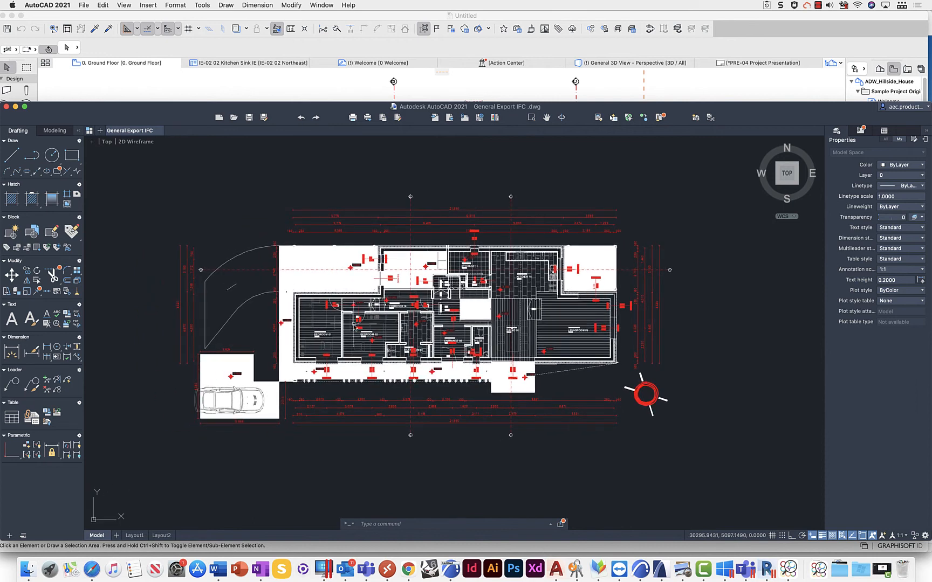
pyautogui.click(625, 87)
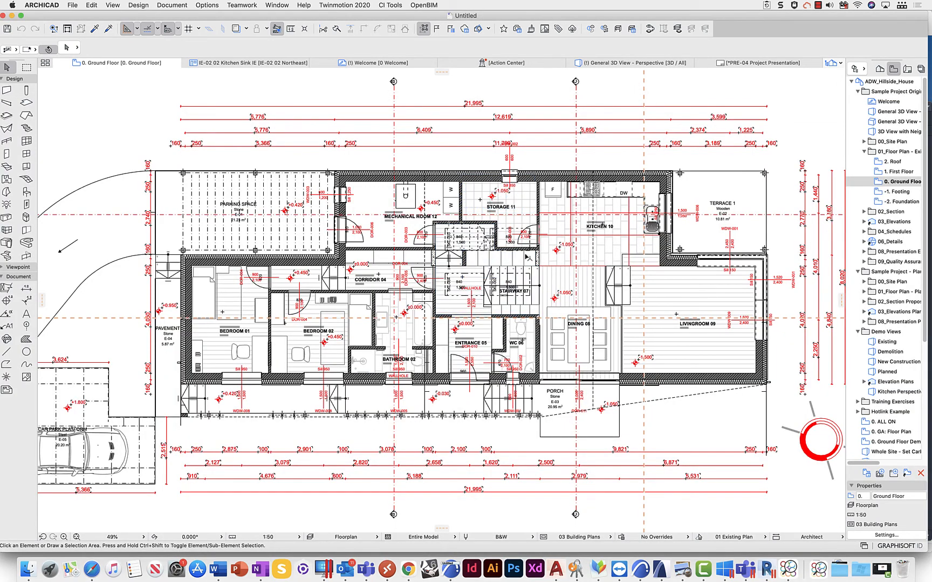
pyautogui.click(765, 570)
pyautogui.click(455, 122)
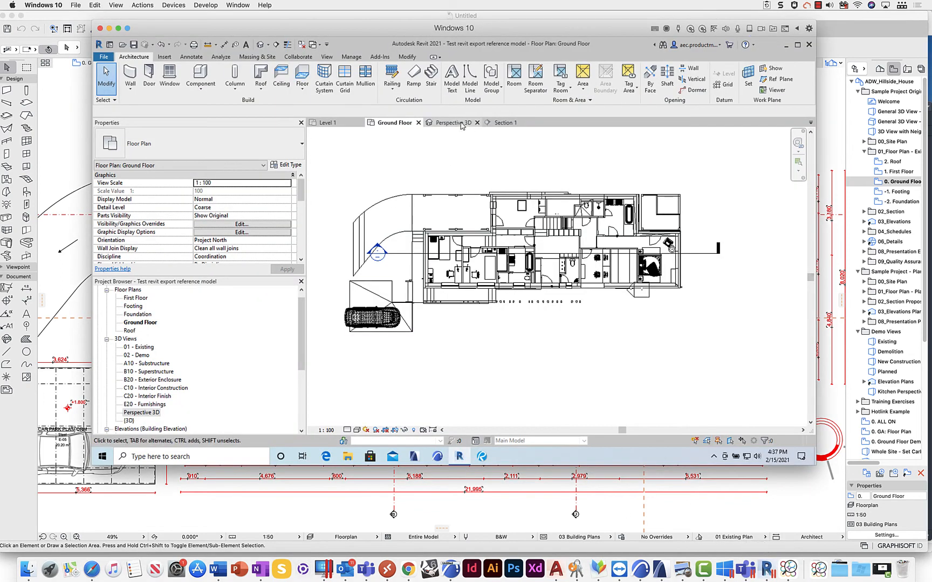
# Examine the imported house model in the perspective view from several sides, including its terrace end and its entrance facade
pyautogui.moveTo(384, 338)
pyautogui.keyDown('shift'); pyautogui.mouseDown(button='middle')
pyautogui.moveTo(389, 360)
pyautogui.moveTo(382, 352)
pyautogui.mouseUp(button='middle'); pyautogui.keyUp('shift')
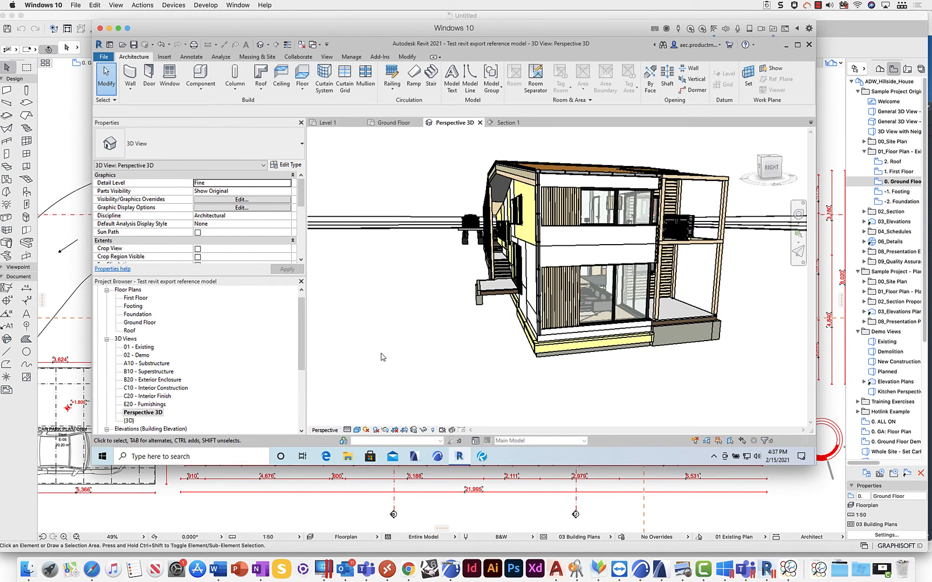
pyautogui.moveTo(385, 285); pyautogui.dragTo(449, 325, button='middle')
pyautogui.moveTo(449, 325); pyautogui.dragTo(592, 321)
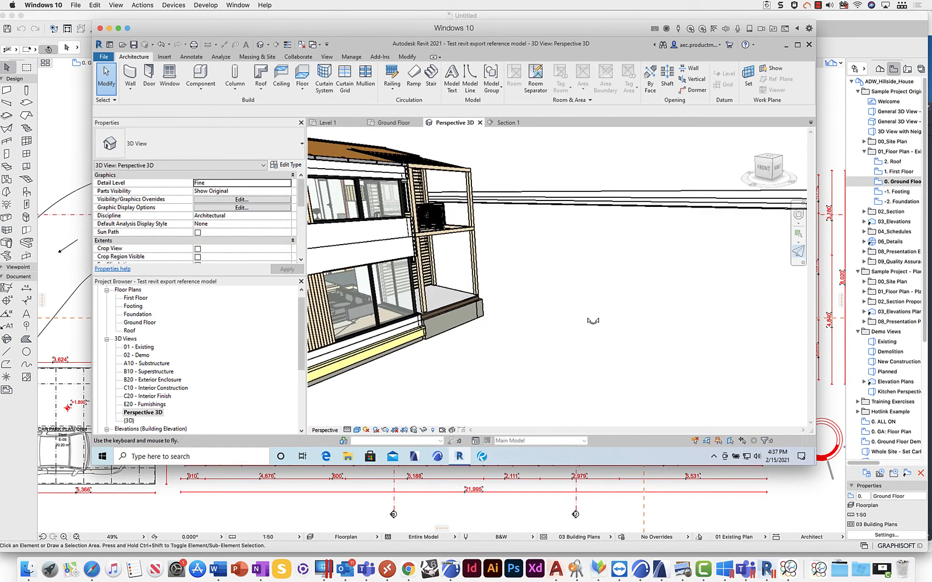
pyautogui.scroll(-5, 551, 317)
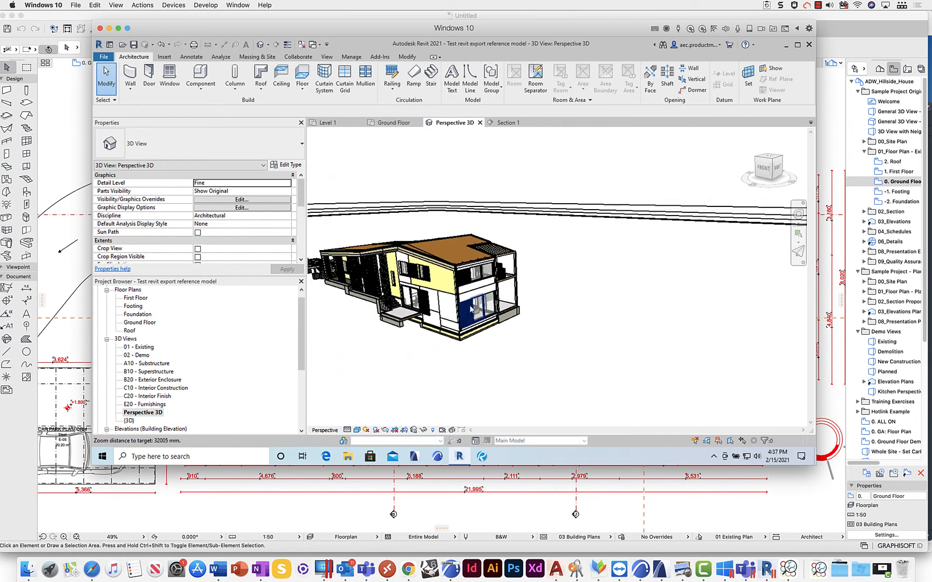
pyautogui.scroll(5, 363, 295)
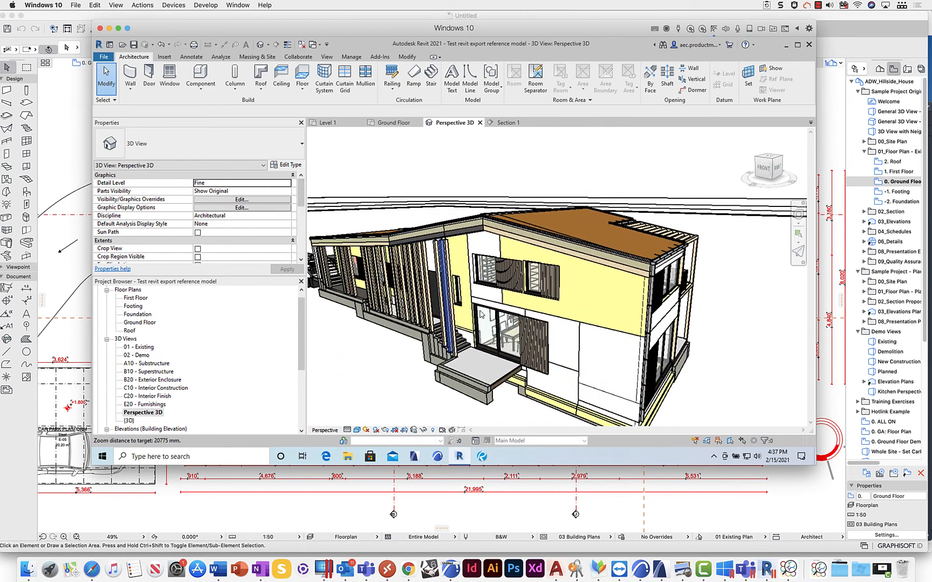
pyautogui.keyDown('shift'); pyautogui.moveTo(414, 376); pyautogui.dragTo(366, 372, button='middle'); pyautogui.keyUp('shift')
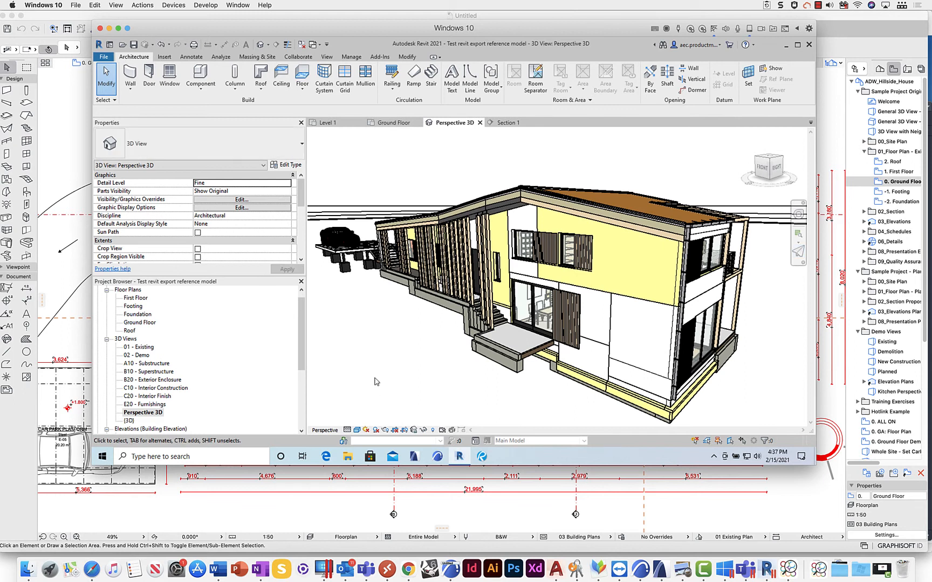
# Switch to Safari, open myci.centralinnovation.com and sign in to the customer portal with the saved e-mail and account password
pyautogui.click(92, 569)
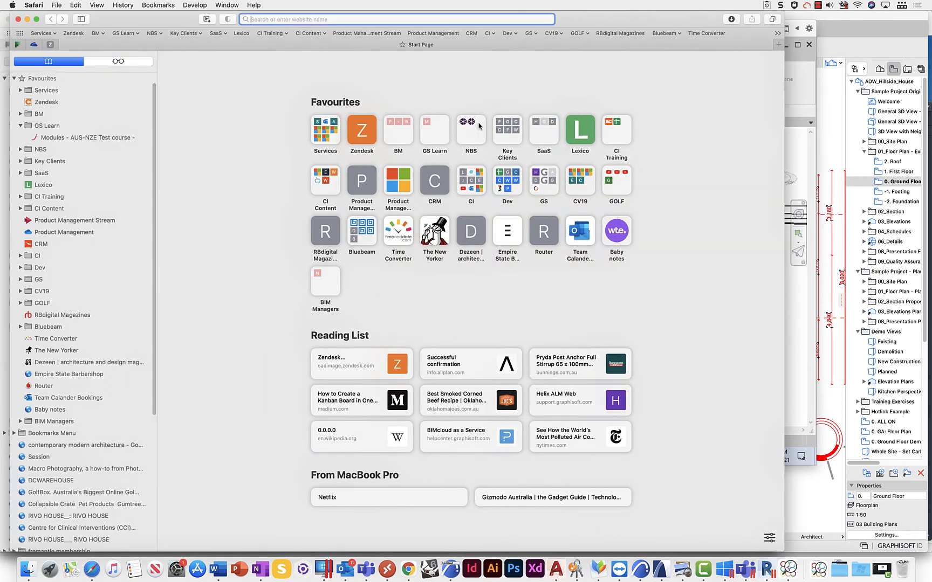
pyautogui.write('myci.centralinnovation.com')
pyautogui.press('Return')
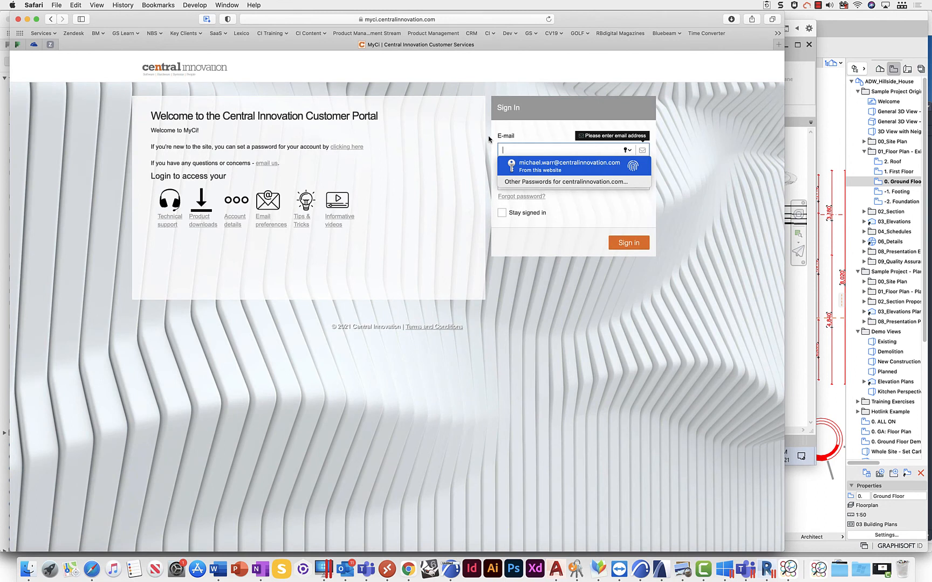
pyautogui.press('Return')
pyautogui.click(640, 245)
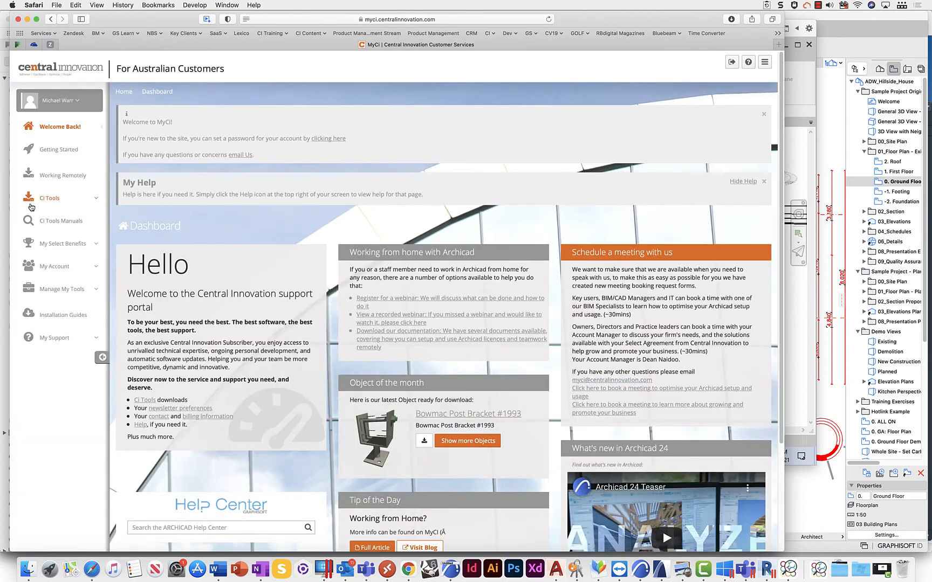
# Open the Videos page of My Select Benefits and search it for IFC
pyautogui.click(53, 244)
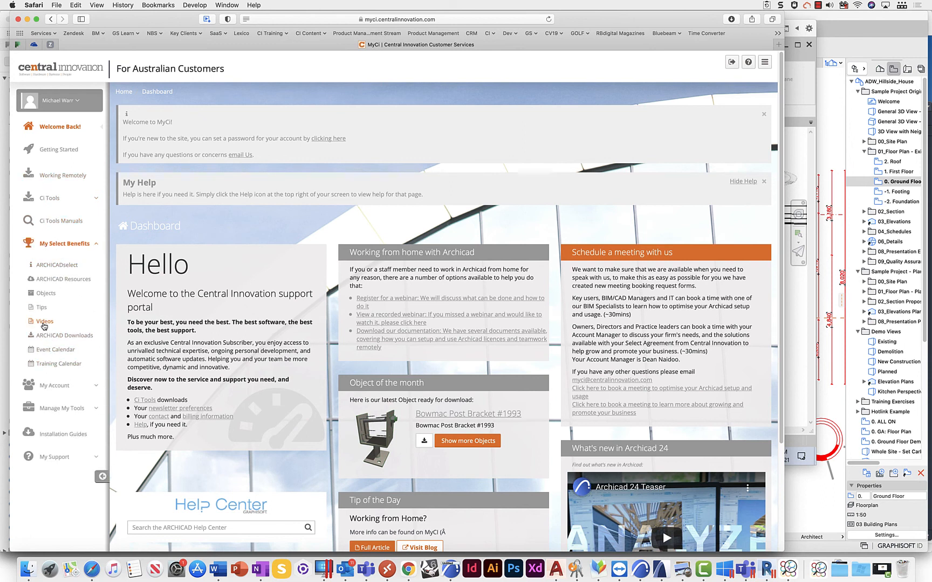
pyautogui.click(45, 323)
pyautogui.click(648, 155)
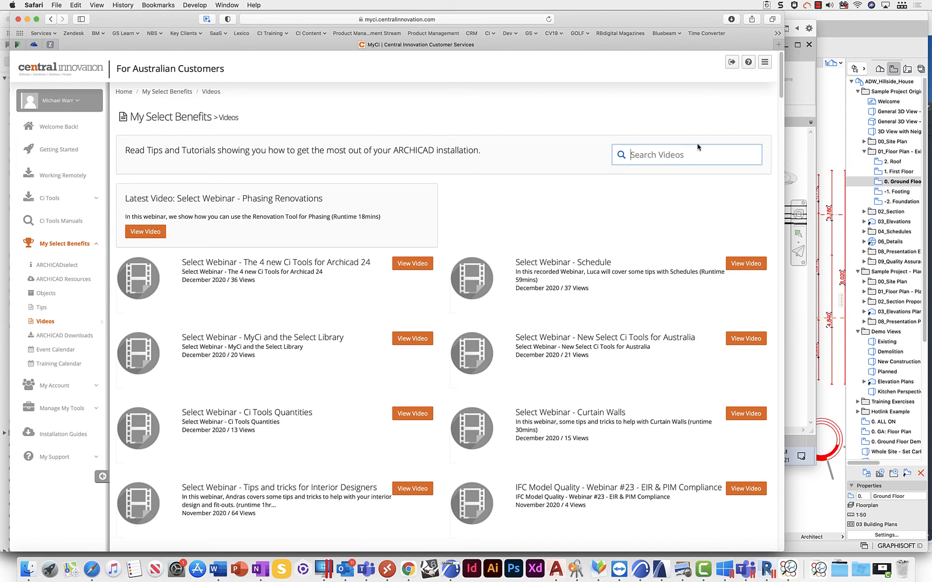
pyautogui.write('IFC')
pyautogui.press('Return')
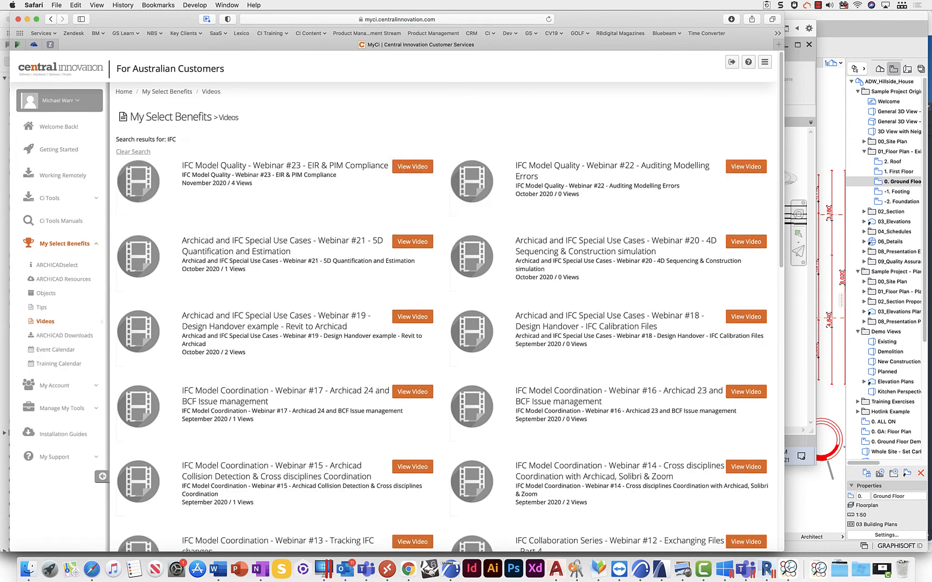
# Look through the whole list of IFC webinars and tutorials in the search results
pyautogui.scroll(-15, 678, 184)
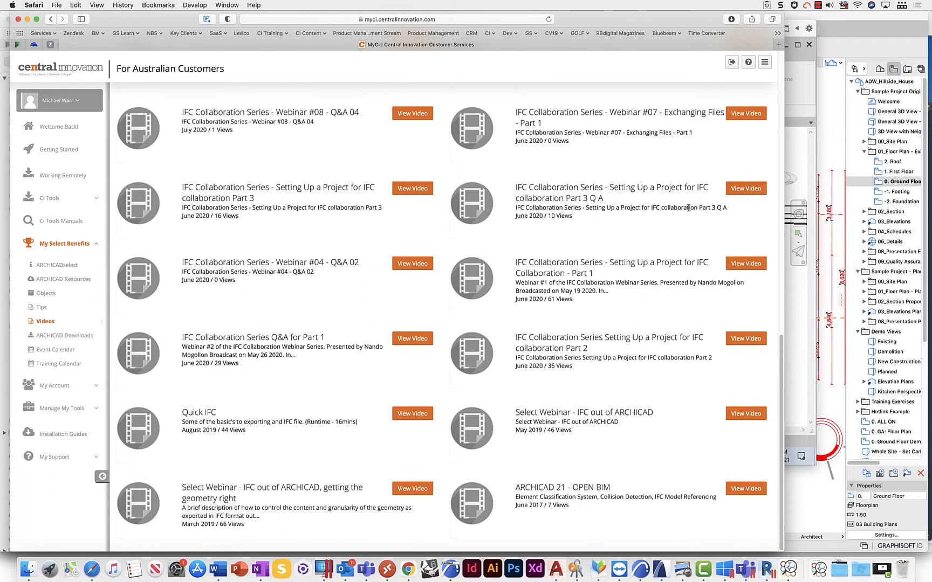
pyautogui.scroll(15, 689, 207)
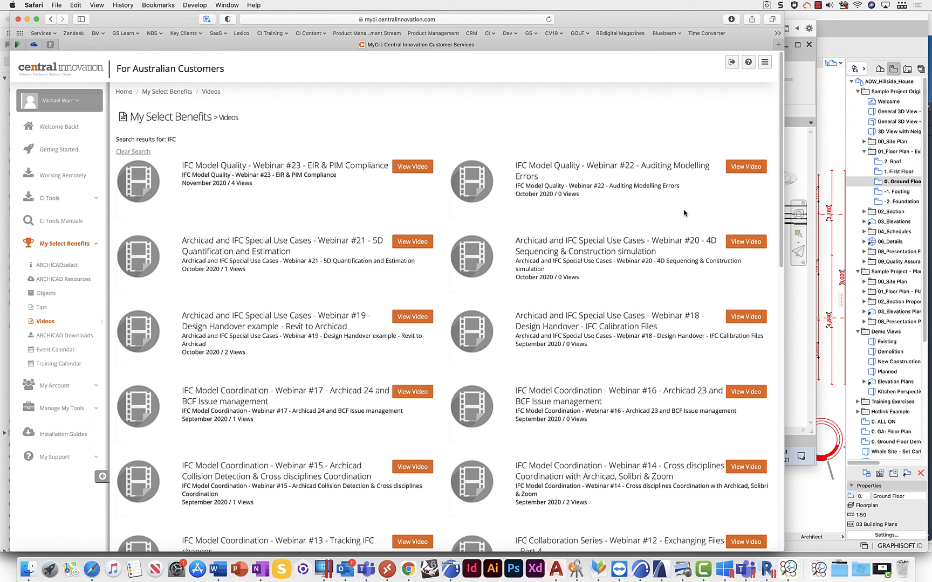
pyautogui.scroll(-5, 537, 412)
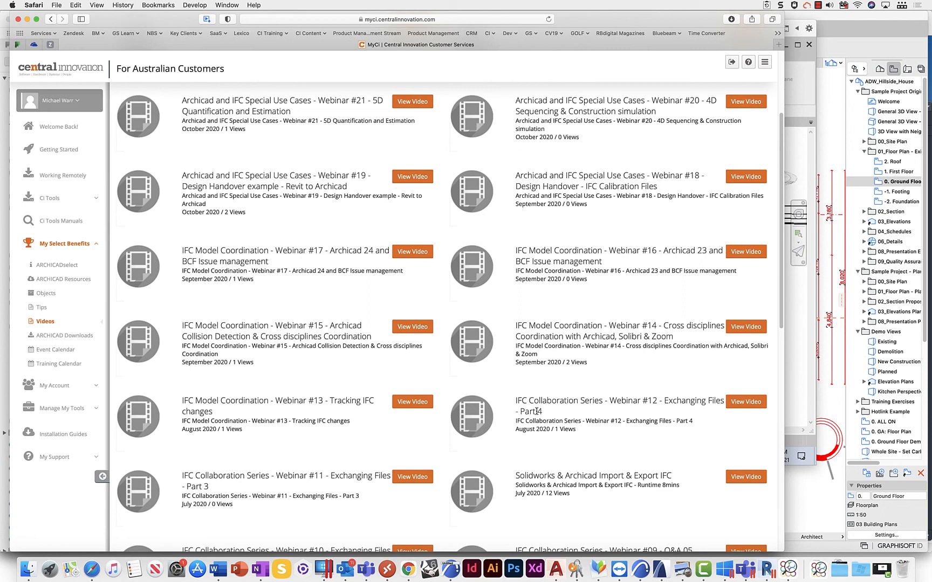
pyautogui.scroll(-10, 573, 382)
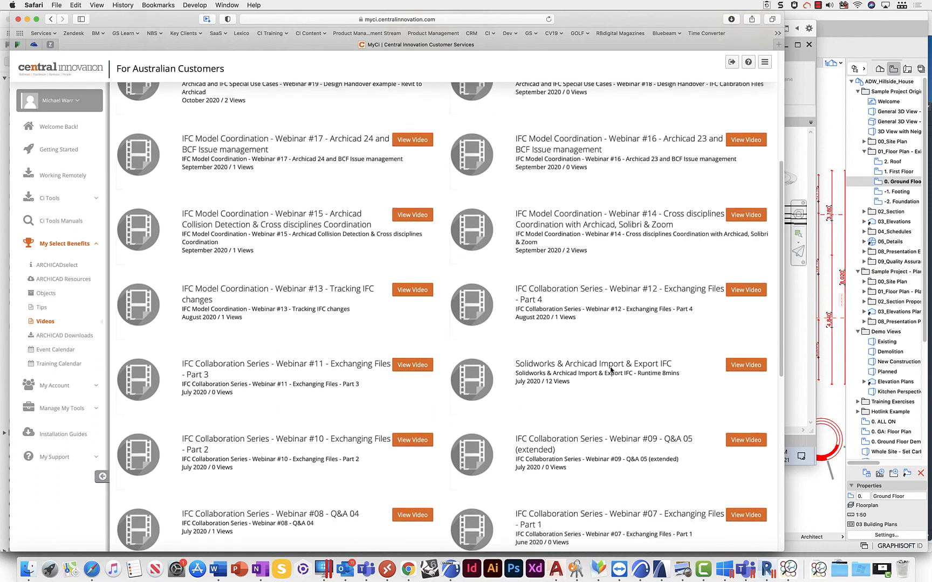
pyautogui.scroll(12, 611, 370)
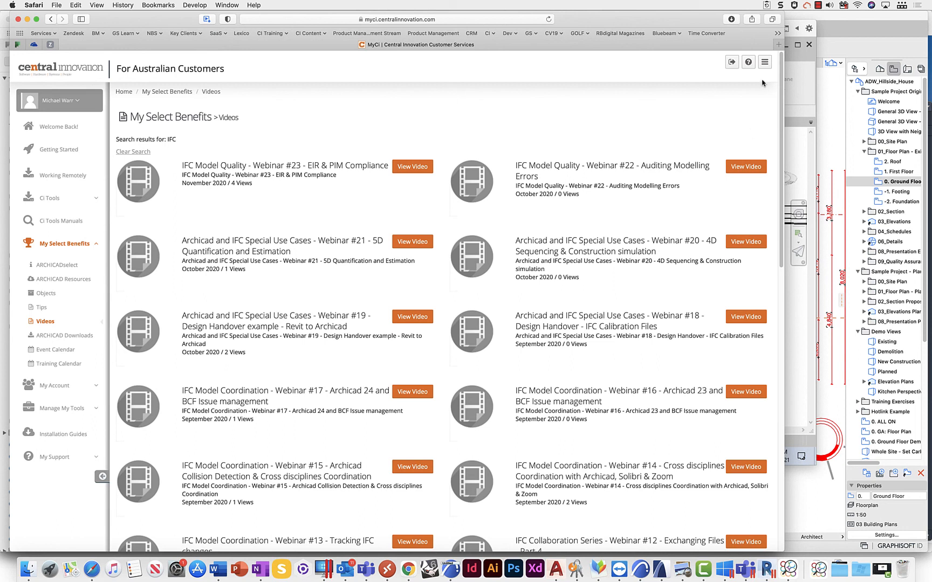
pyautogui.click(818, 7)
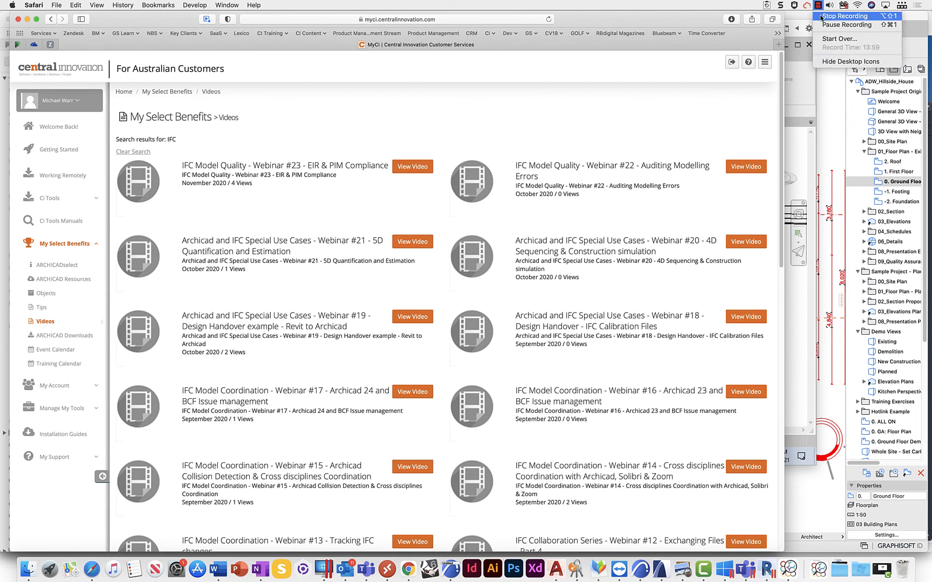